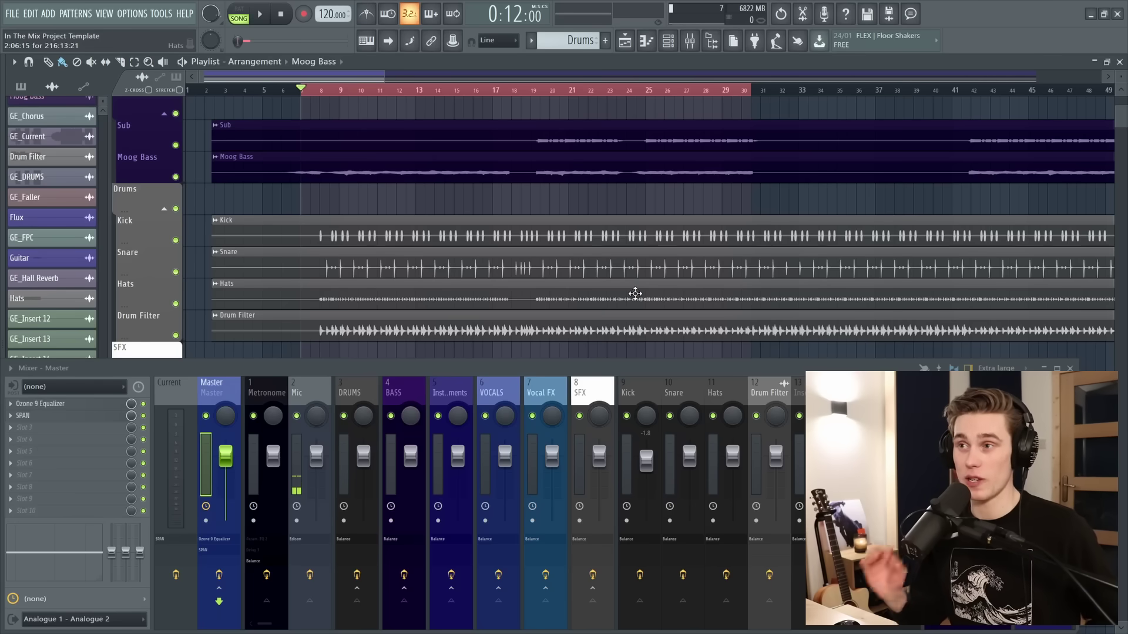
Step: Review the SPAN web page, then open the empty second Master effect slot's menu
{"action": "key", "text": "alt+Tab"}
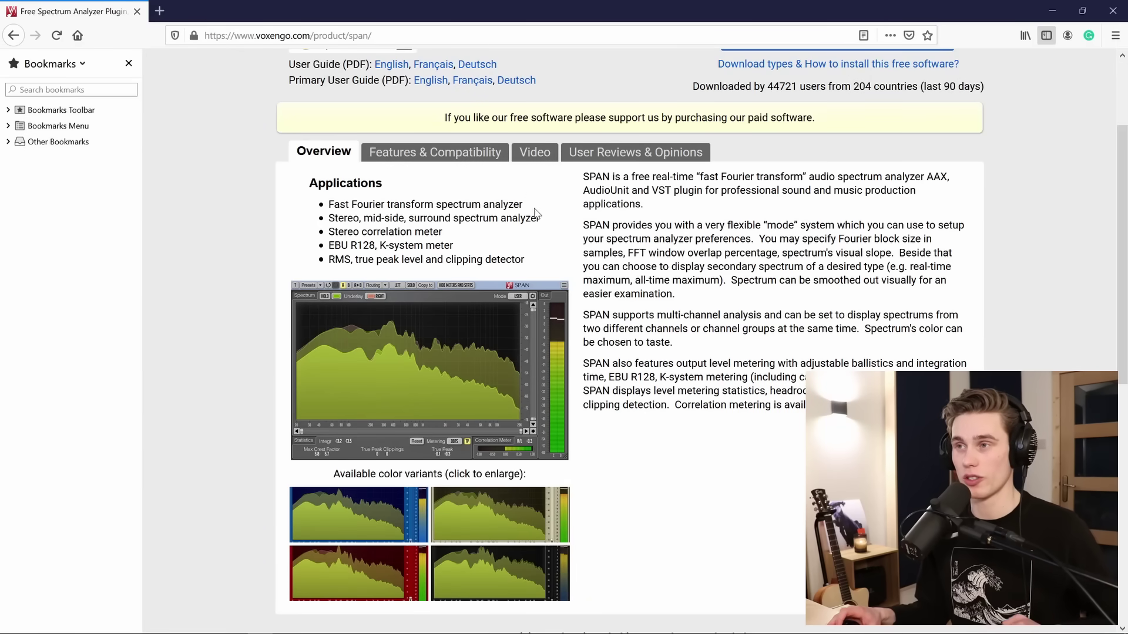
{"action": "scroll", "coordinate": [662, 286], "scroll_direction": "up", "scroll_amount": 2}
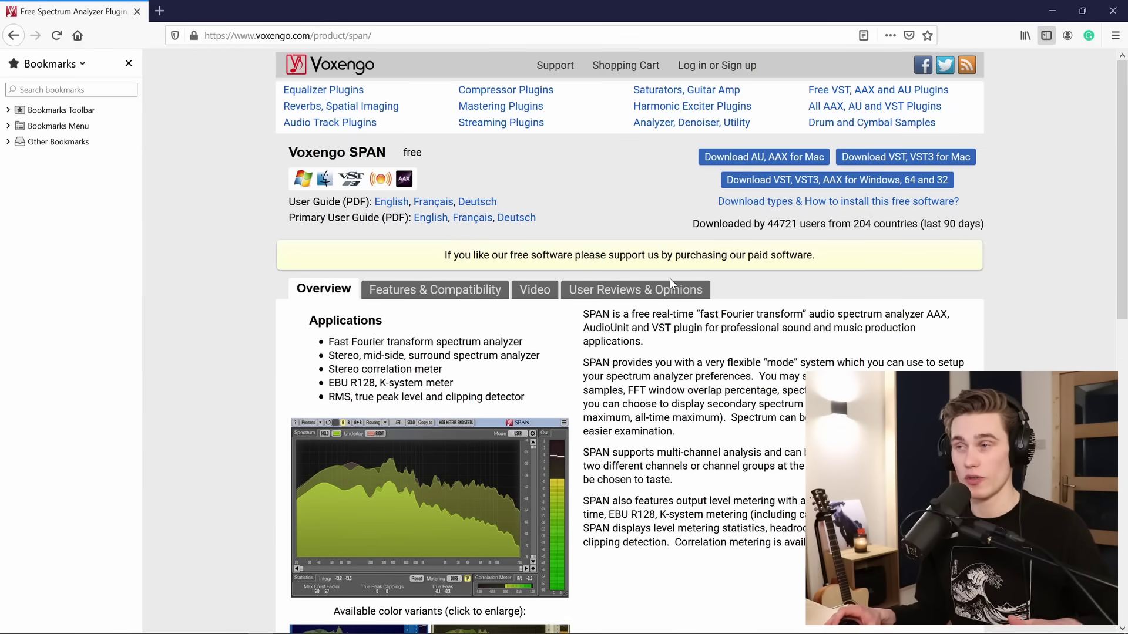
{"action": "scroll", "coordinate": [667, 299], "scroll_direction": "down", "scroll_amount": 3}
{"action": "scroll", "coordinate": [708, 284], "scroll_direction": "up", "scroll_amount": 3}
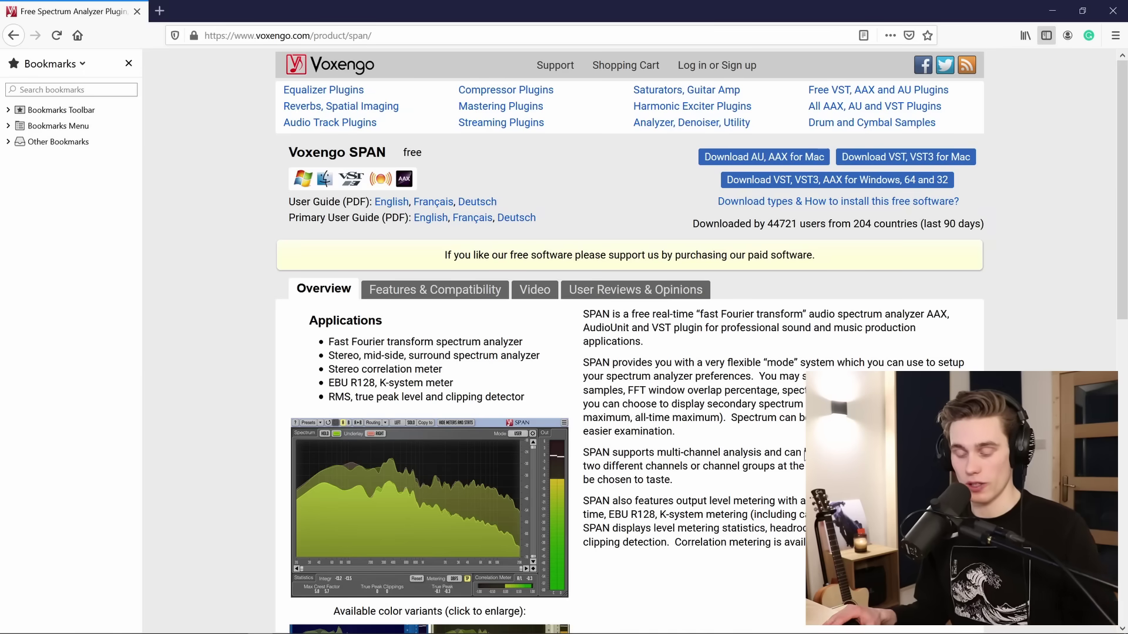
{"action": "key", "text": "alt+Tab"}
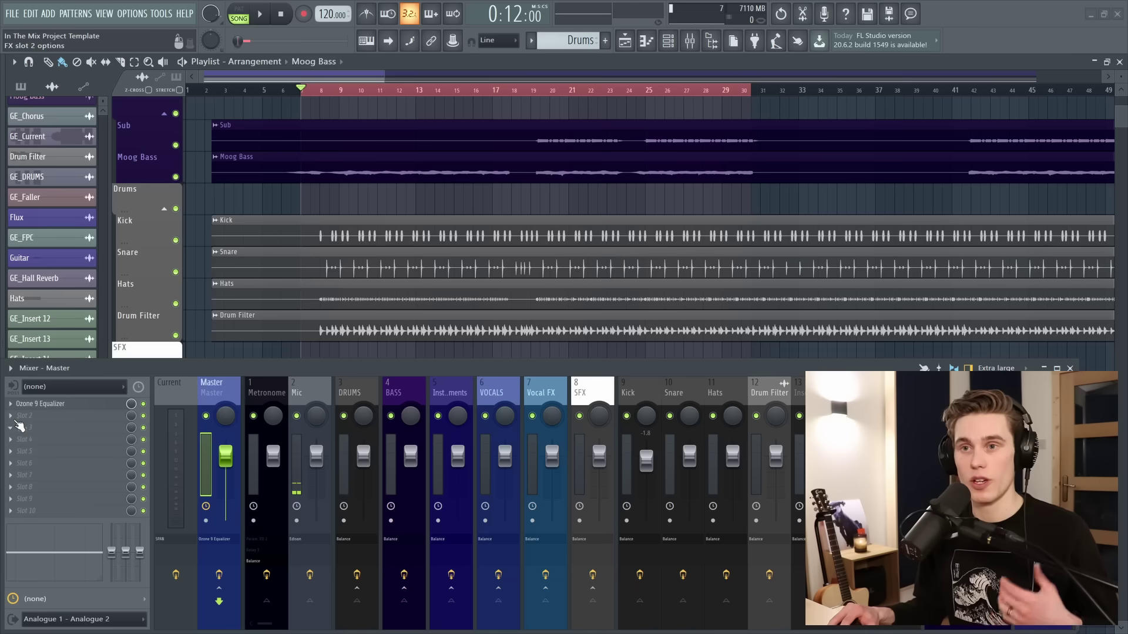
{"action": "left_click", "coordinate": [16, 421]}
Step: Load SPAN into the Master channel's second slot and enlarge its analyzer window
{"action": "mouse_move", "coordinate": [69, 375]}
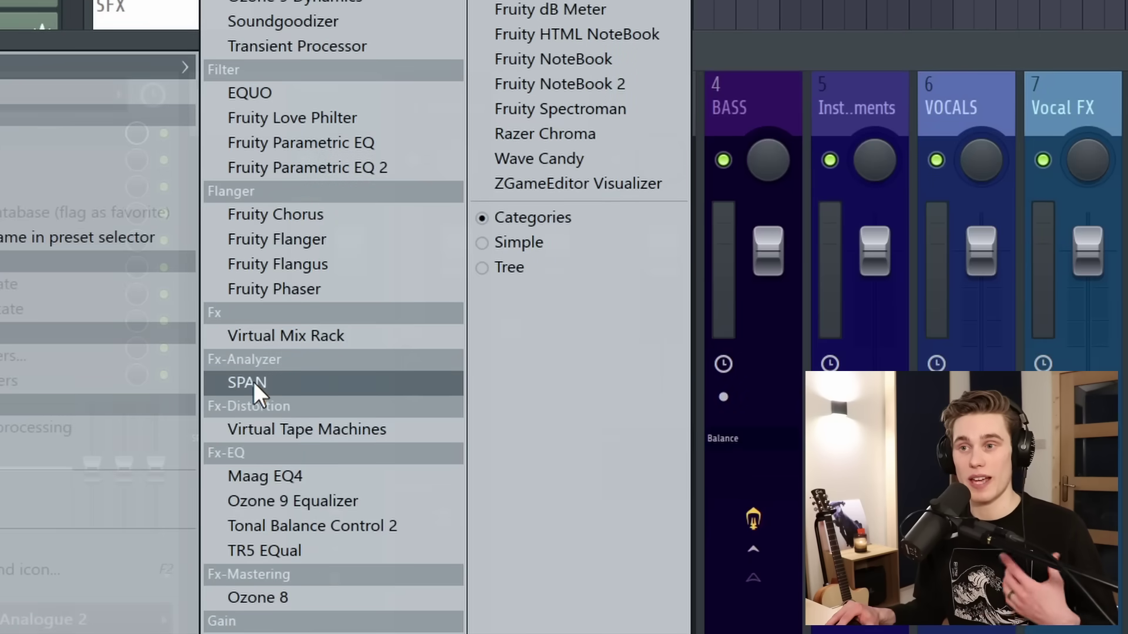
{"action": "left_click", "coordinate": [274, 386]}
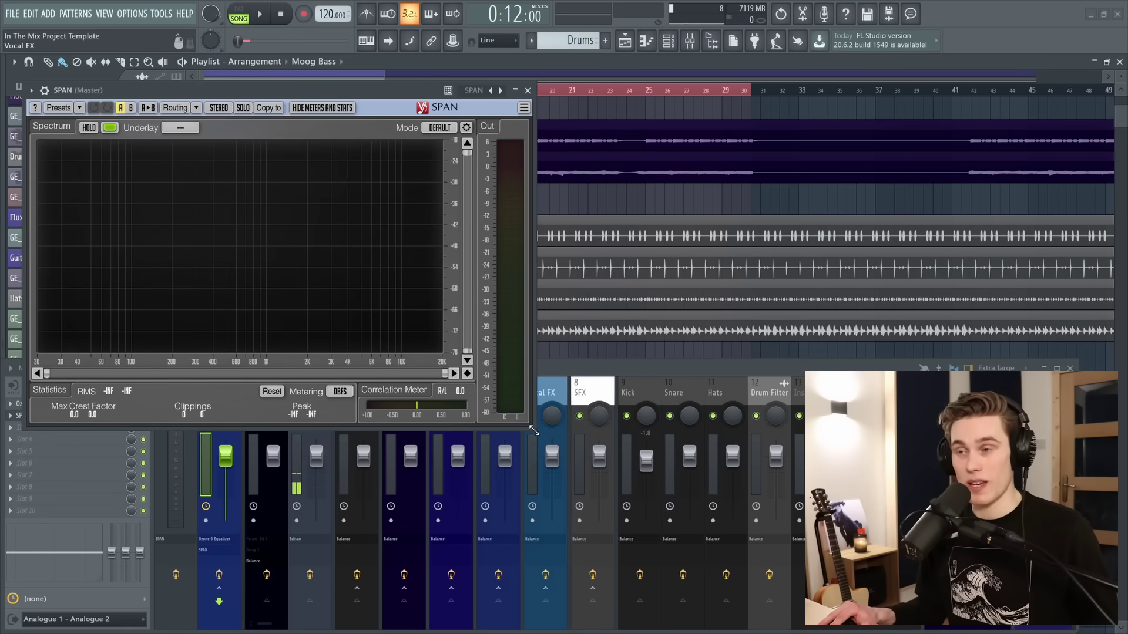
{"action": "left_click_drag", "start_coordinate": [535, 432], "coordinate": [567, 452]}
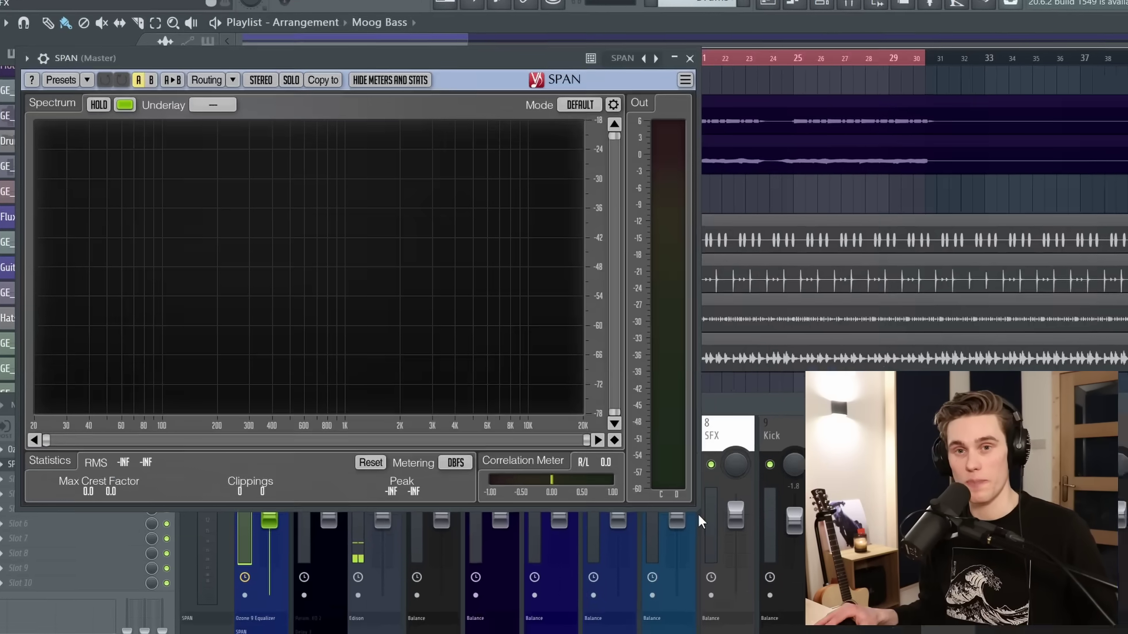
Step: Play the song briefly, hide SPAN's meters and stats, then resume playback
{"action": "key", "text": "space"}
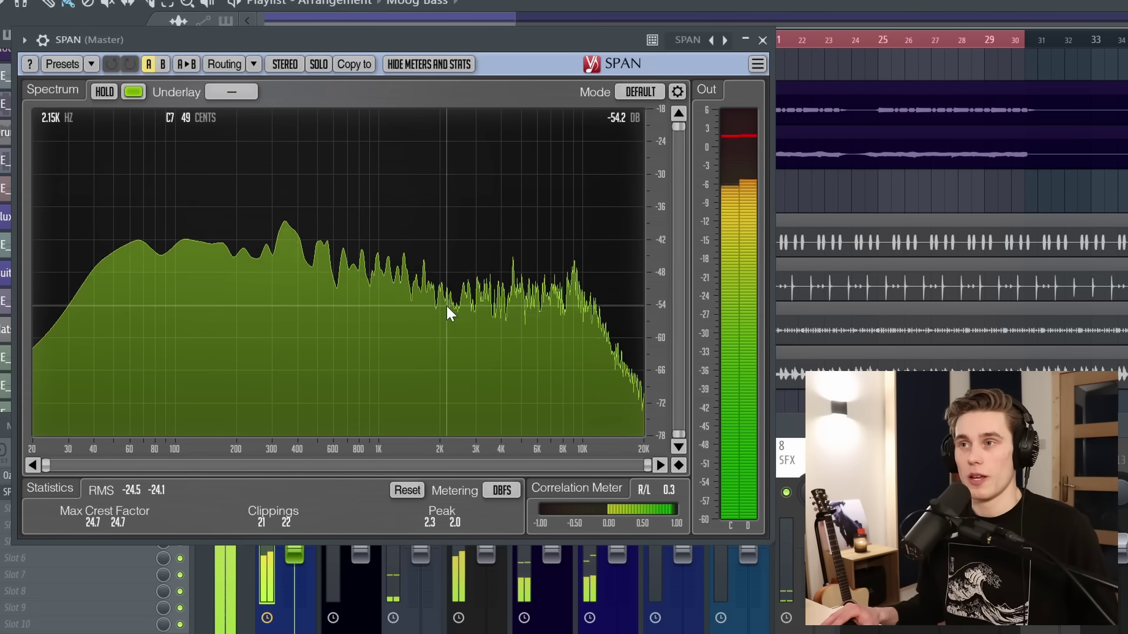
{"action": "key", "text": "space"}
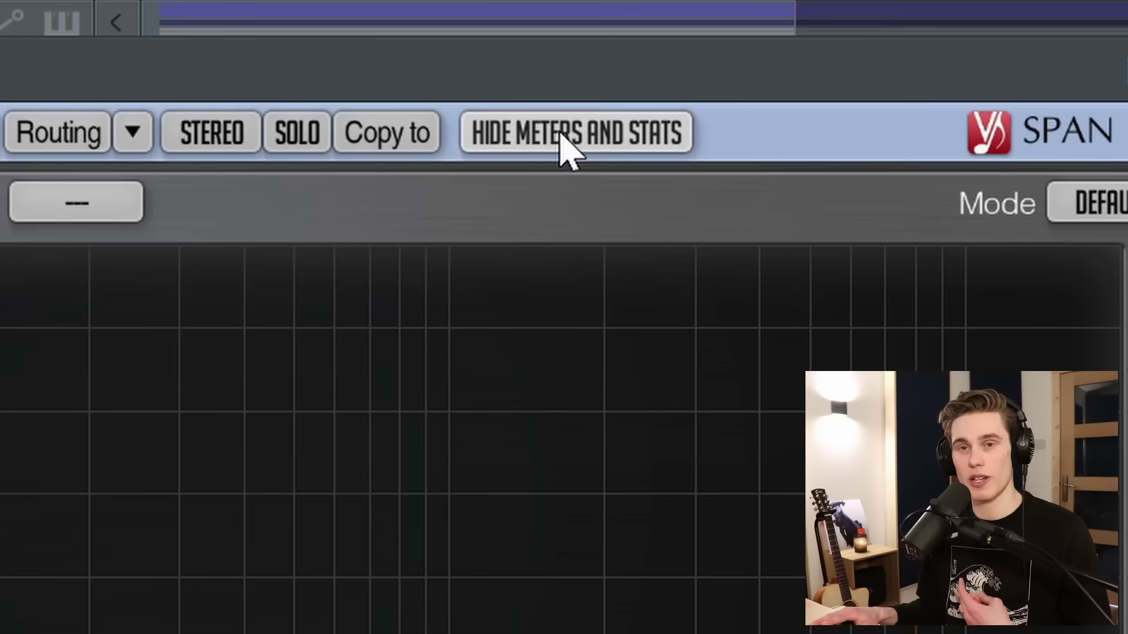
{"action": "left_click", "coordinate": [494, 114]}
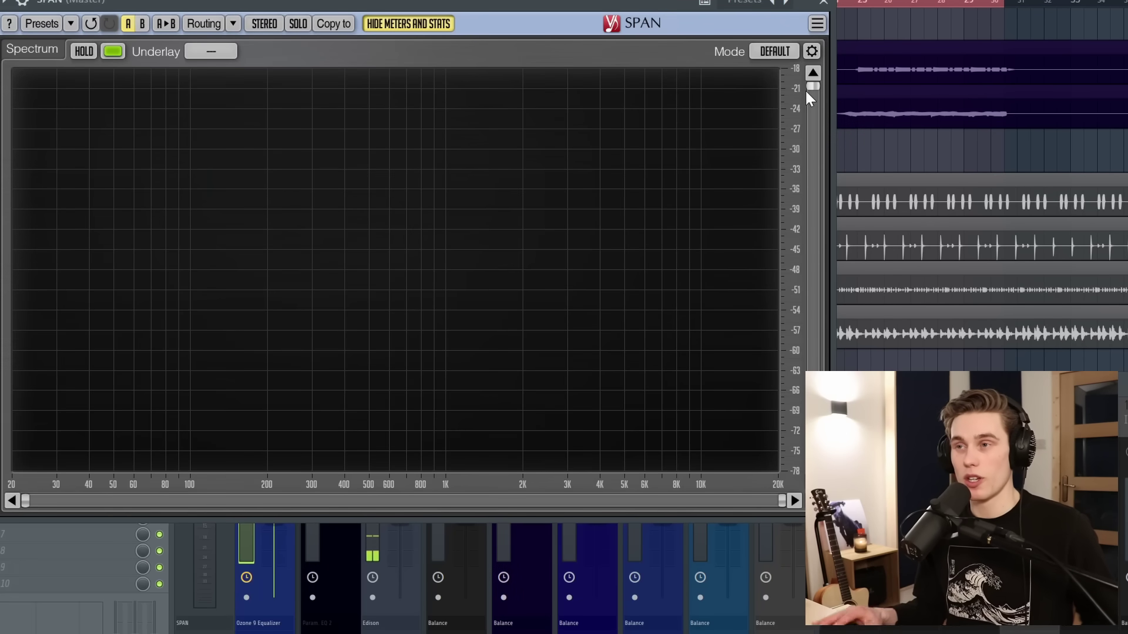
{"action": "key", "text": "space"}
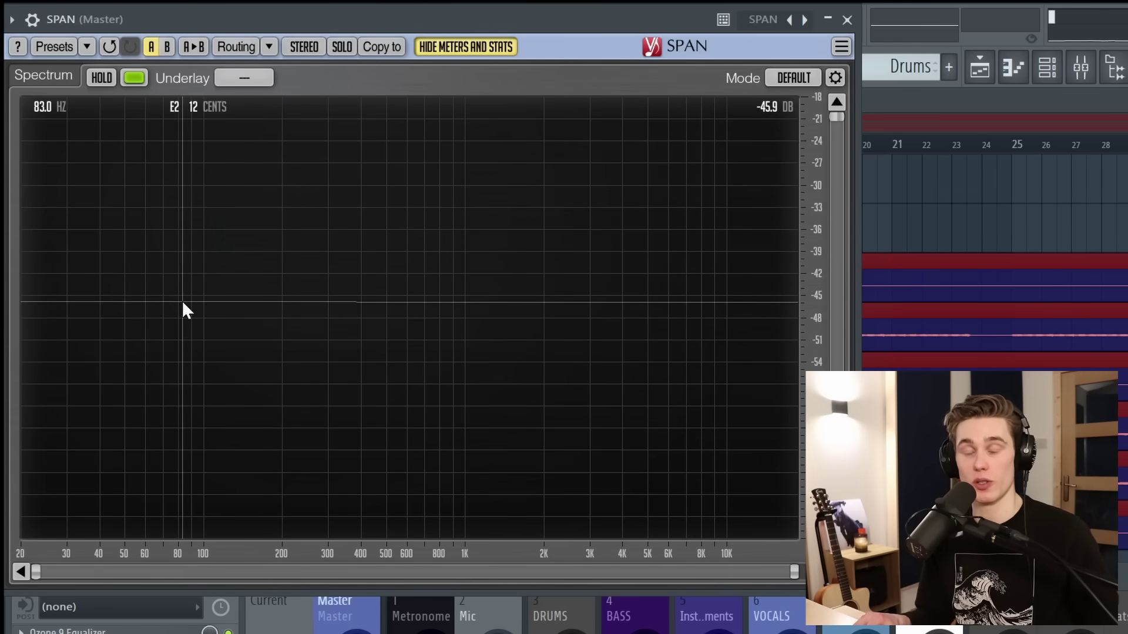
{"action": "key", "text": "space"}
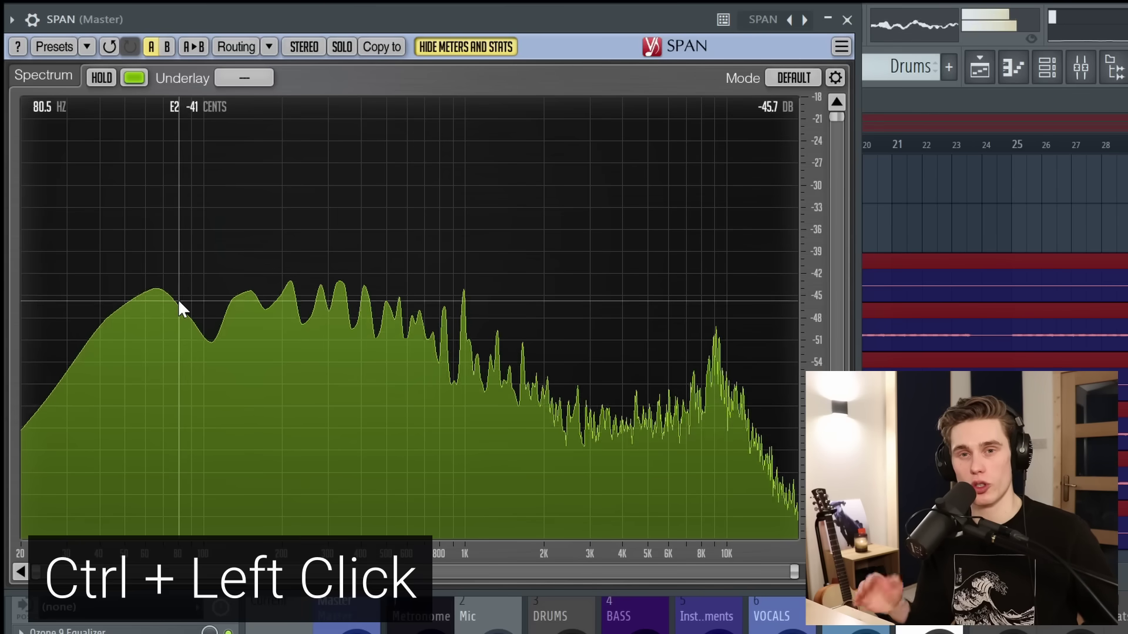
{"action": "left_click", "coordinate": [143, 326], "text": "ctrl"}
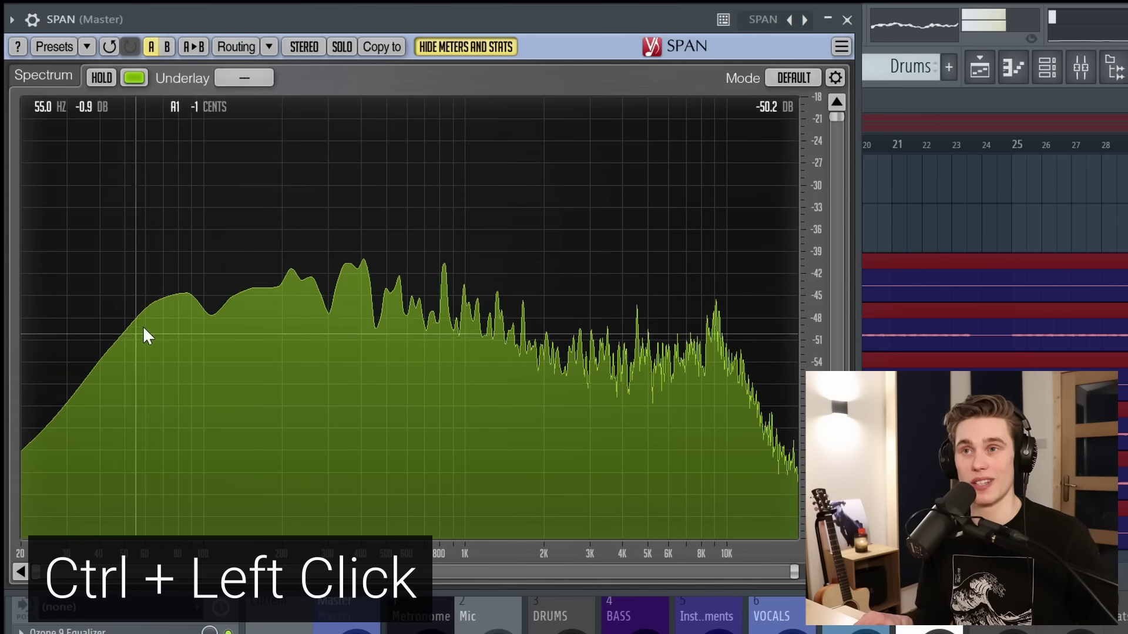
{"action": "left_click", "coordinate": [418, 304], "text": "ctrl"}
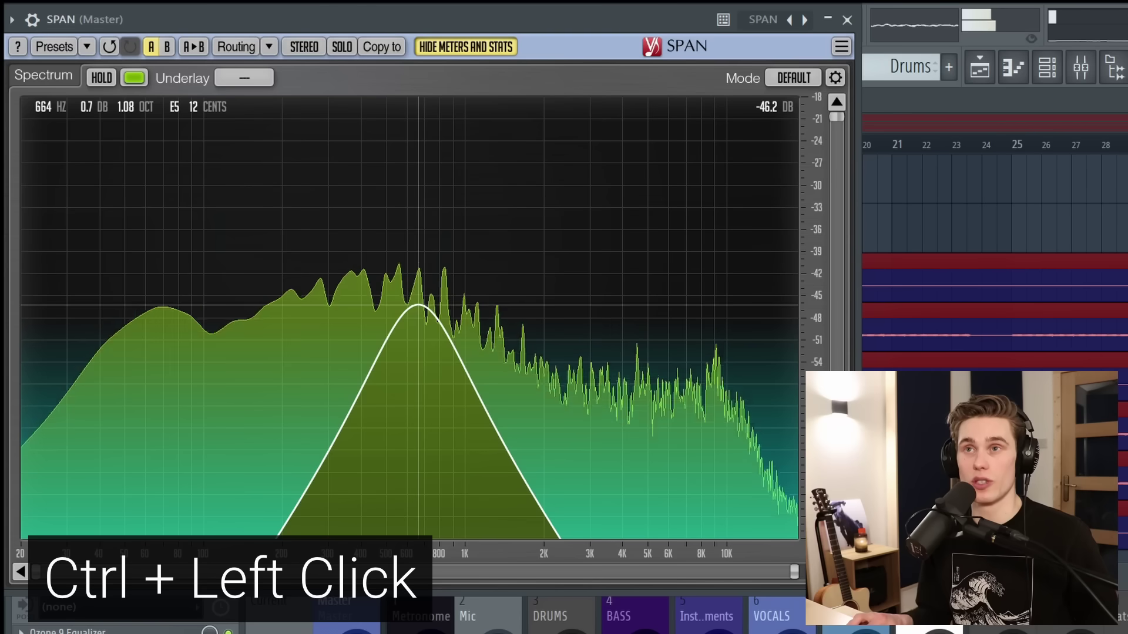
{"action": "left_click_drag", "start_coordinate": [418, 304], "coordinate": [163, 321]}
{"action": "scroll", "coordinate": [395, 283], "scroll_direction": "down", "scroll_amount": 10}
{"action": "scroll", "coordinate": [415, 282], "scroll_direction": "up", "scroll_amount": 5}
{"action": "scroll", "coordinate": [415, 282], "scroll_direction": "up", "scroll_amount": 8}
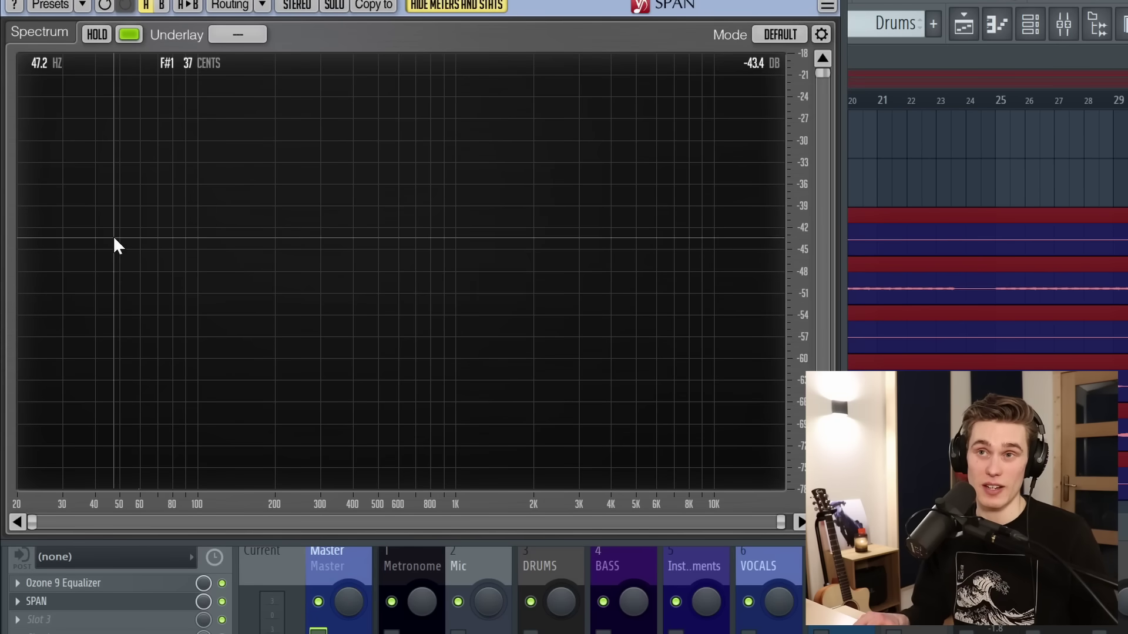
{"action": "key", "text": "space"}
{"action": "left_click", "coordinate": [125, 280]}
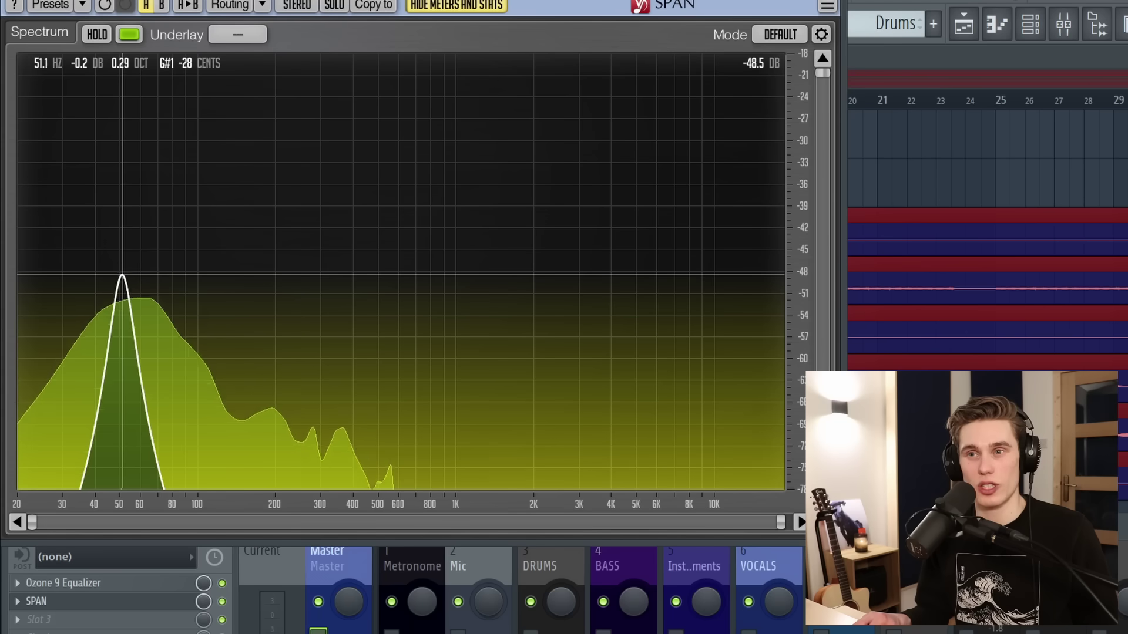
{"action": "left_click_drag", "start_coordinate": [121, 275], "coordinate": [148, 265]}
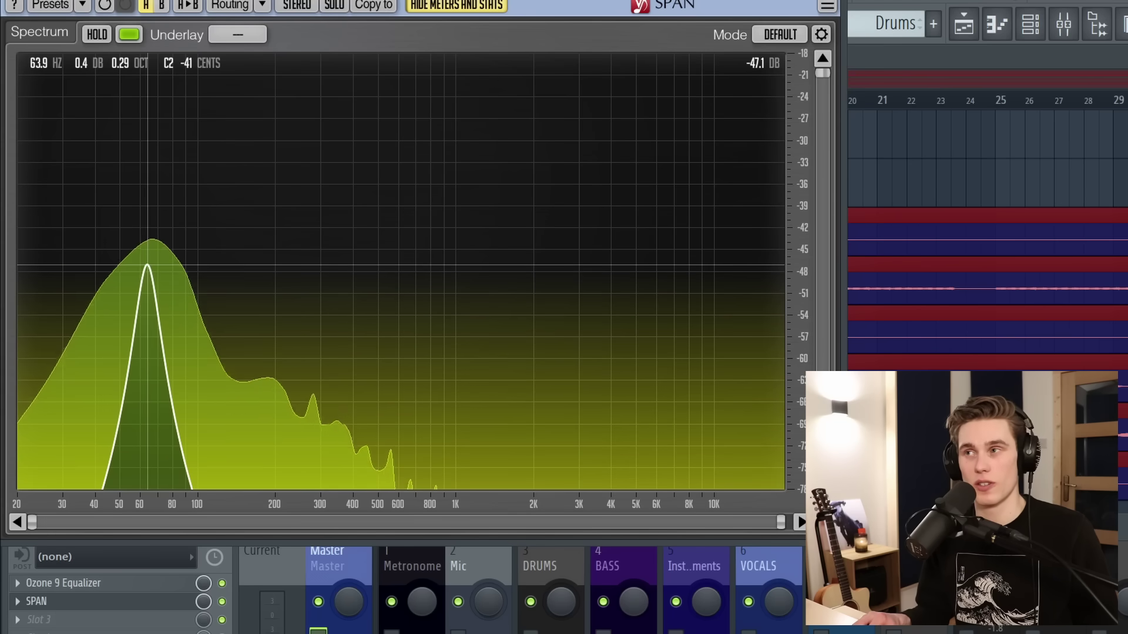
{"action": "left_click_drag", "start_coordinate": [147, 266], "coordinate": [204, 249]}
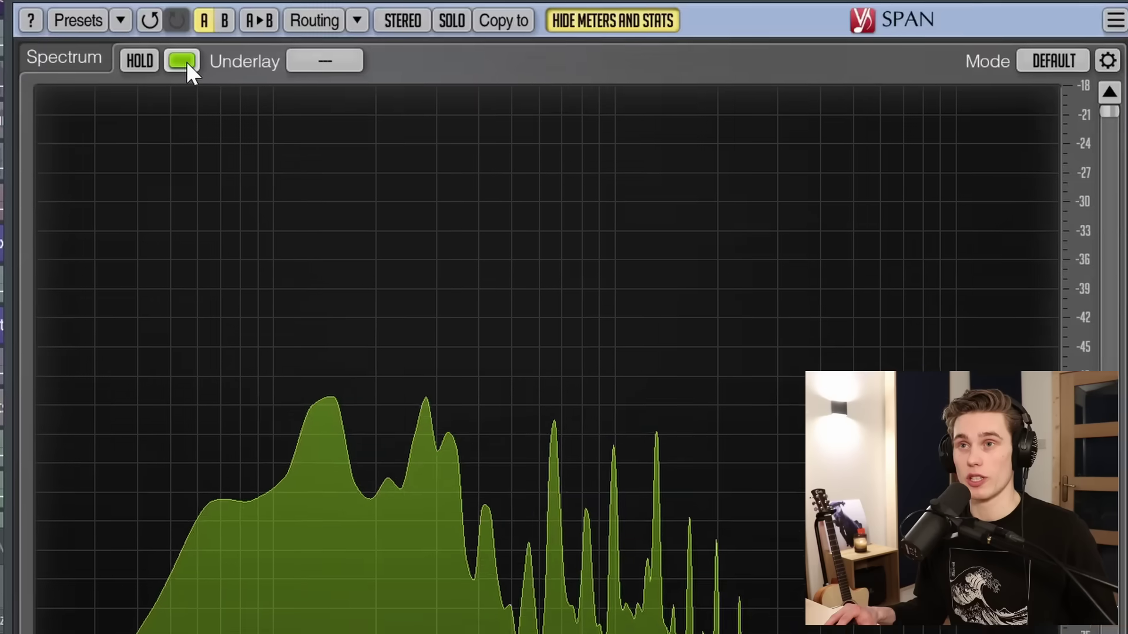
Step: Change SPAN's spectrum colour to blue and turn on HOLD
{"action": "left_click", "coordinate": [141, 82]}
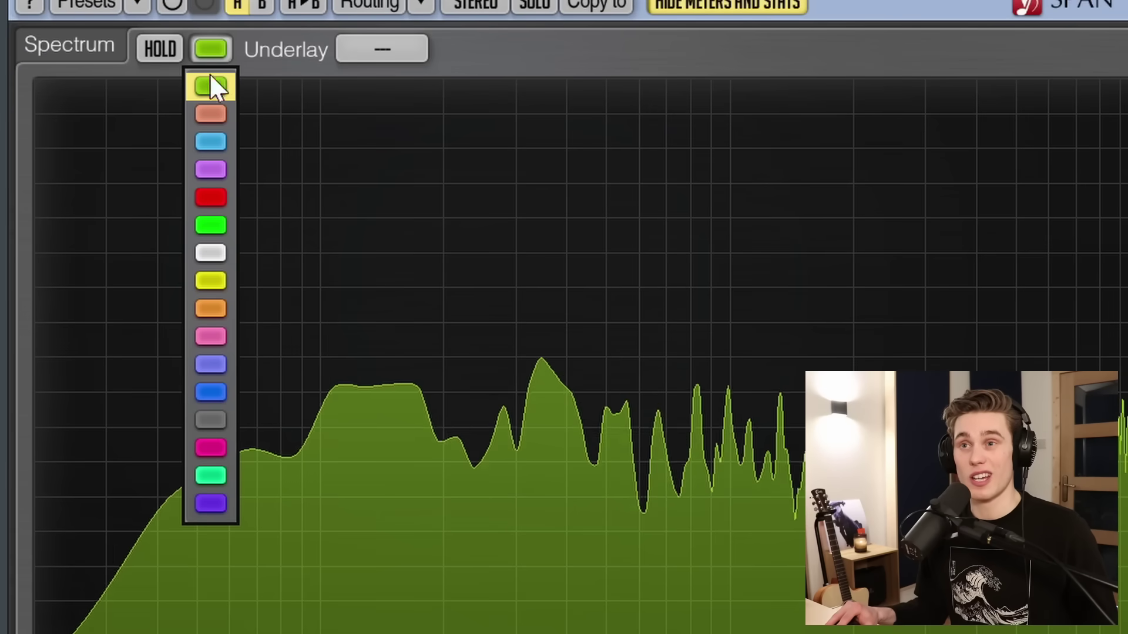
{"action": "left_click", "coordinate": [218, 392]}
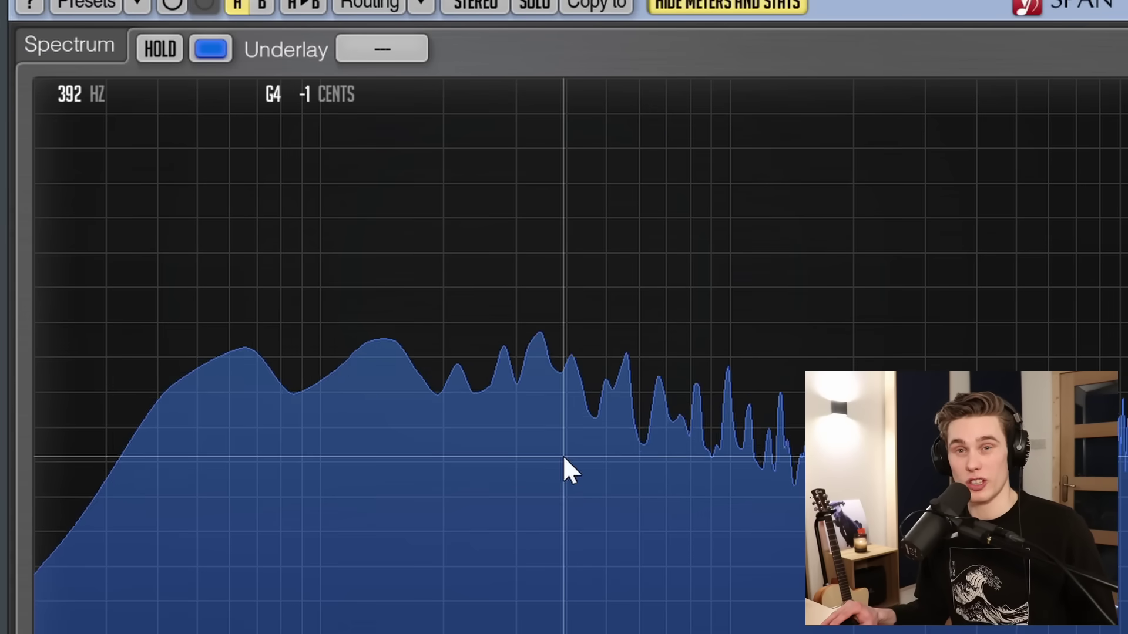
{"action": "left_click", "coordinate": [160, 48]}
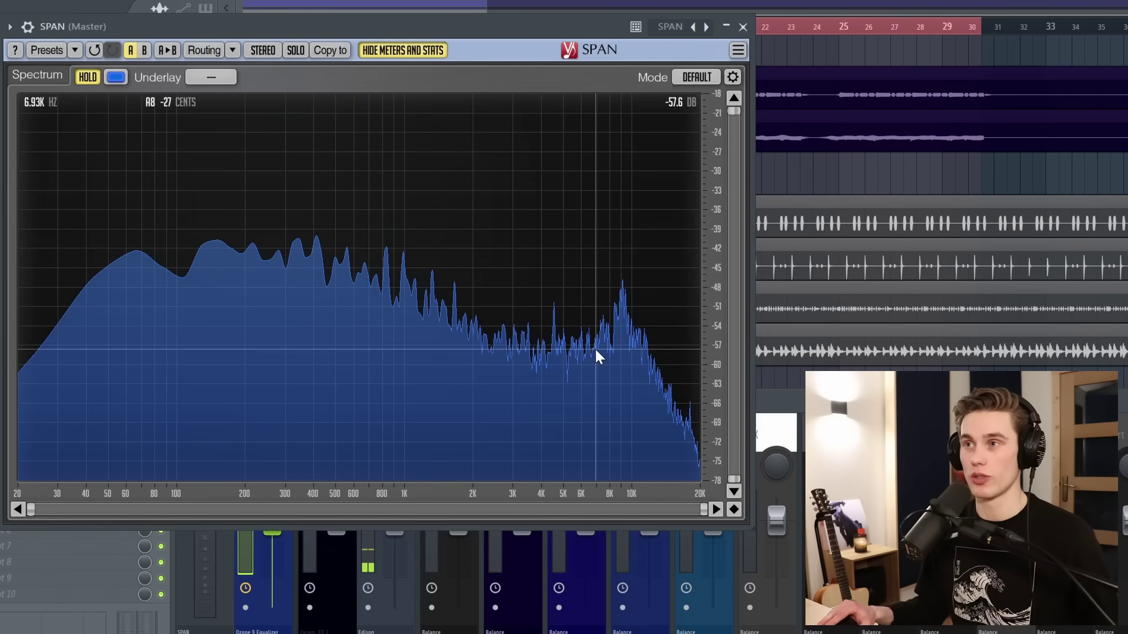
Step: Turn HOLD off and open SPAN's Spectrum Mode Editor, moved beside the analyzer
{"action": "left_click", "coordinate": [91, 78]}
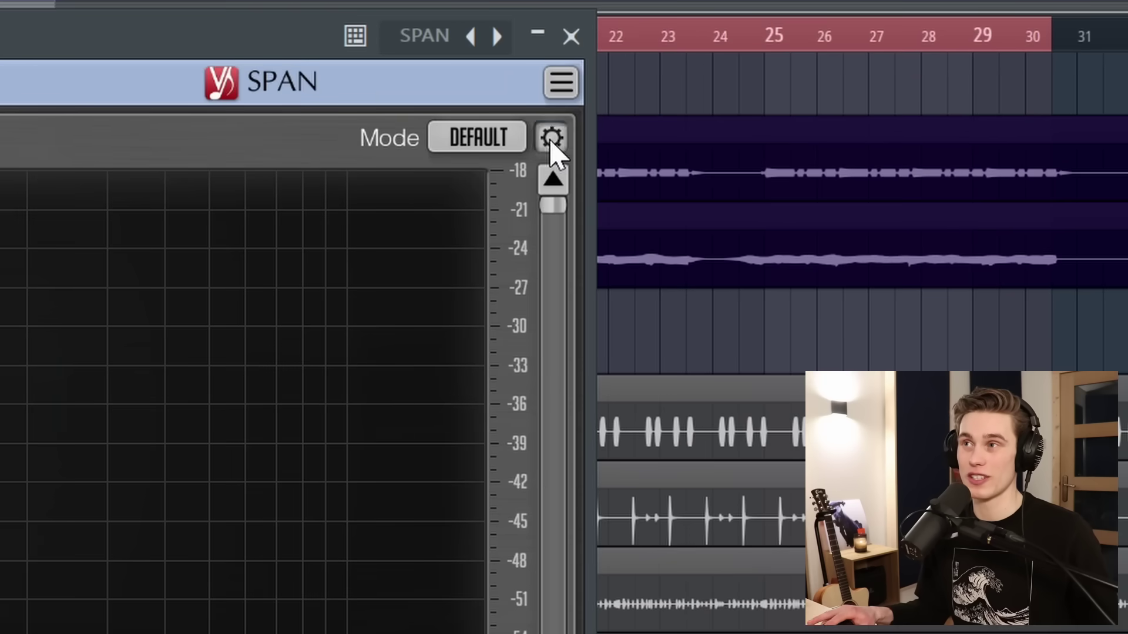
{"action": "left_click", "coordinate": [552, 138]}
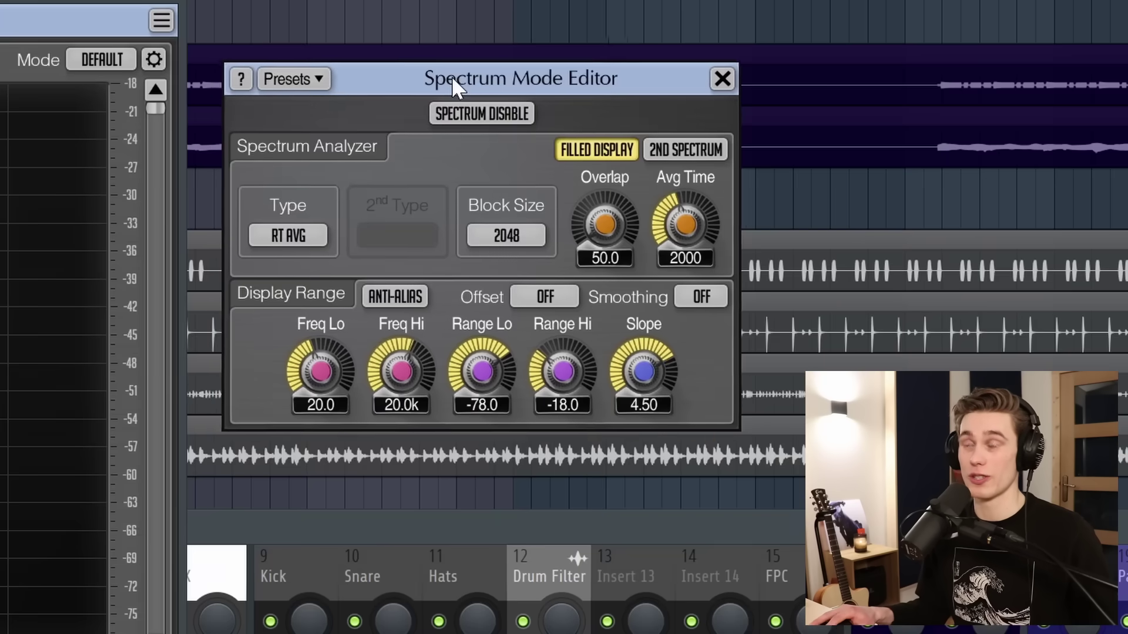
{"action": "left_click_drag", "start_coordinate": [453, 77], "coordinate": [449, 83]}
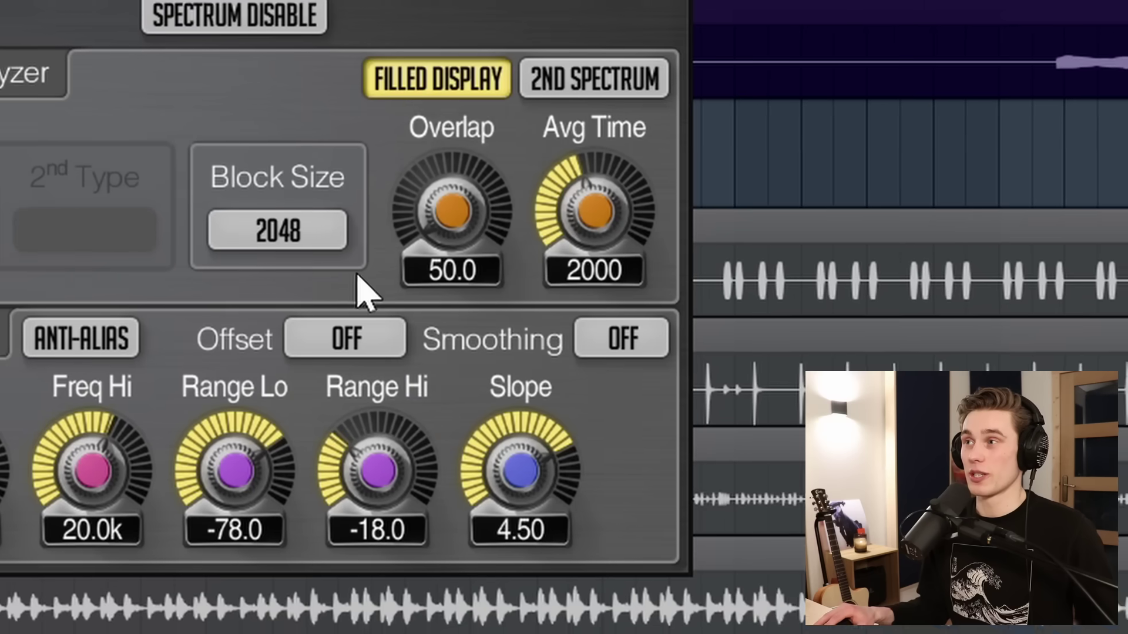
{"action": "mouse_move", "coordinate": [626, 246]}
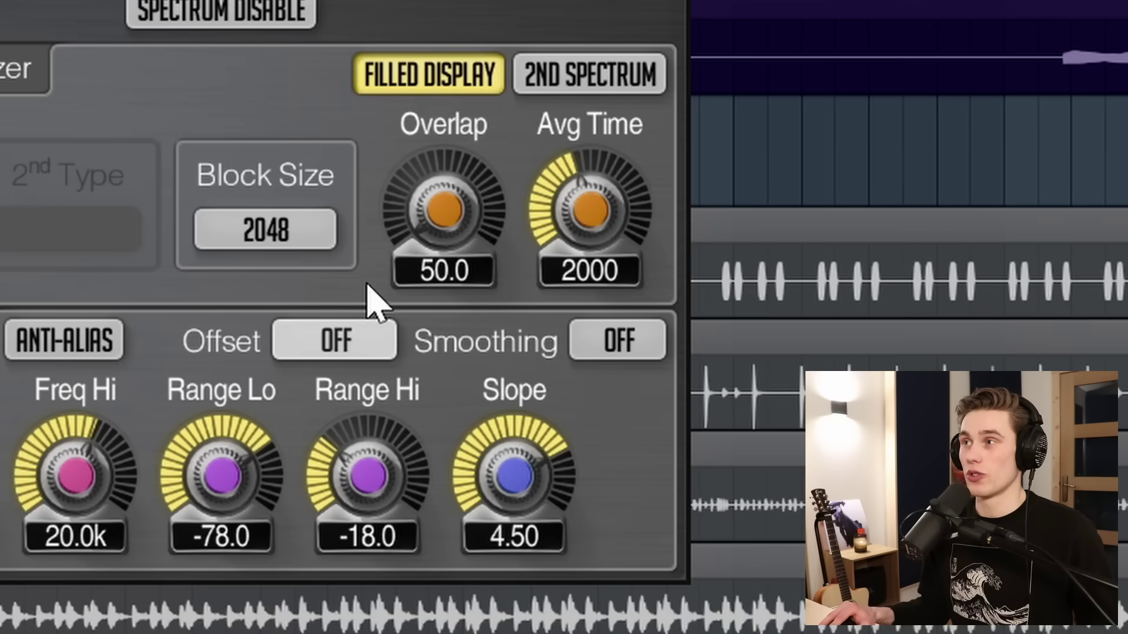
{"action": "mouse_move", "coordinate": [385, 255]}
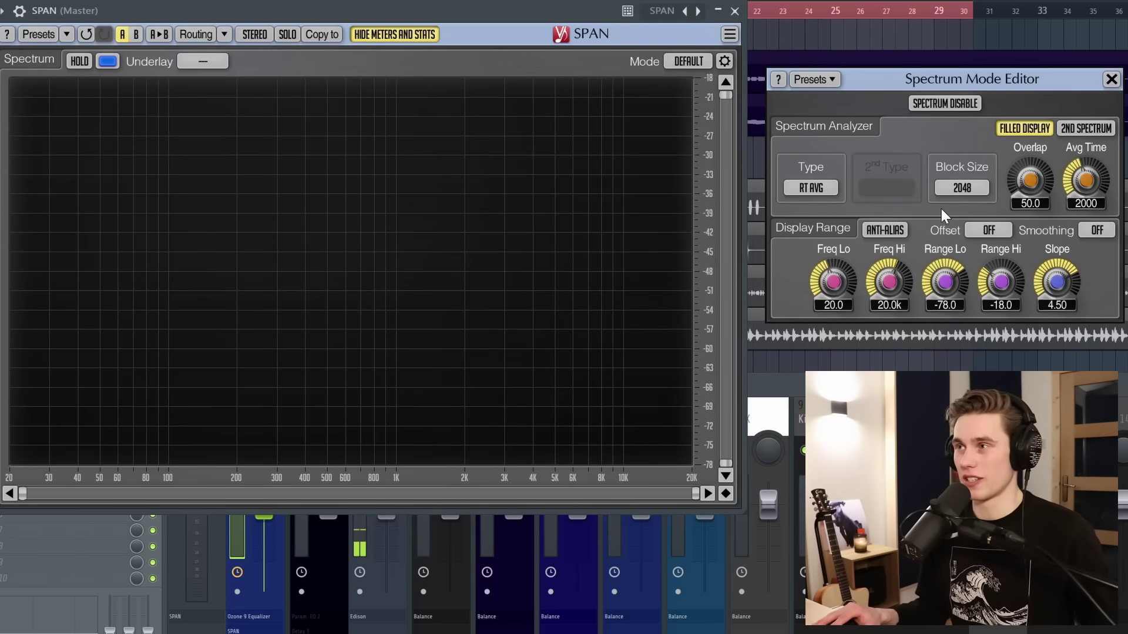
Step: Start playback and set SPAN's block size to 256, then 8192
{"action": "key", "text": "space"}
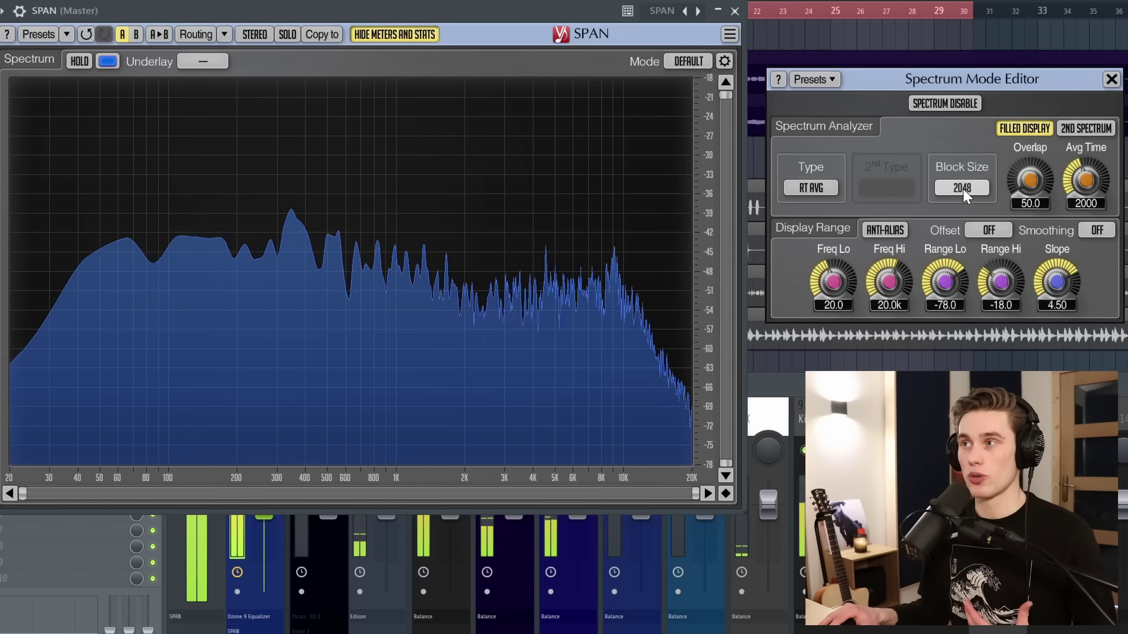
{"action": "left_click", "coordinate": [964, 189]}
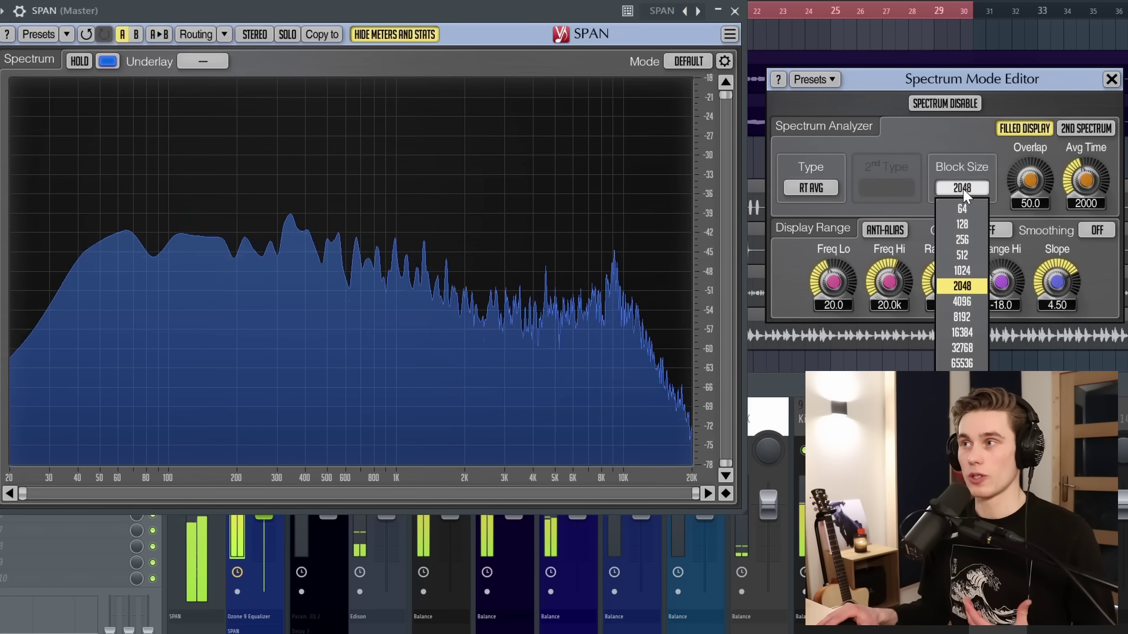
{"action": "left_click", "coordinate": [965, 240]}
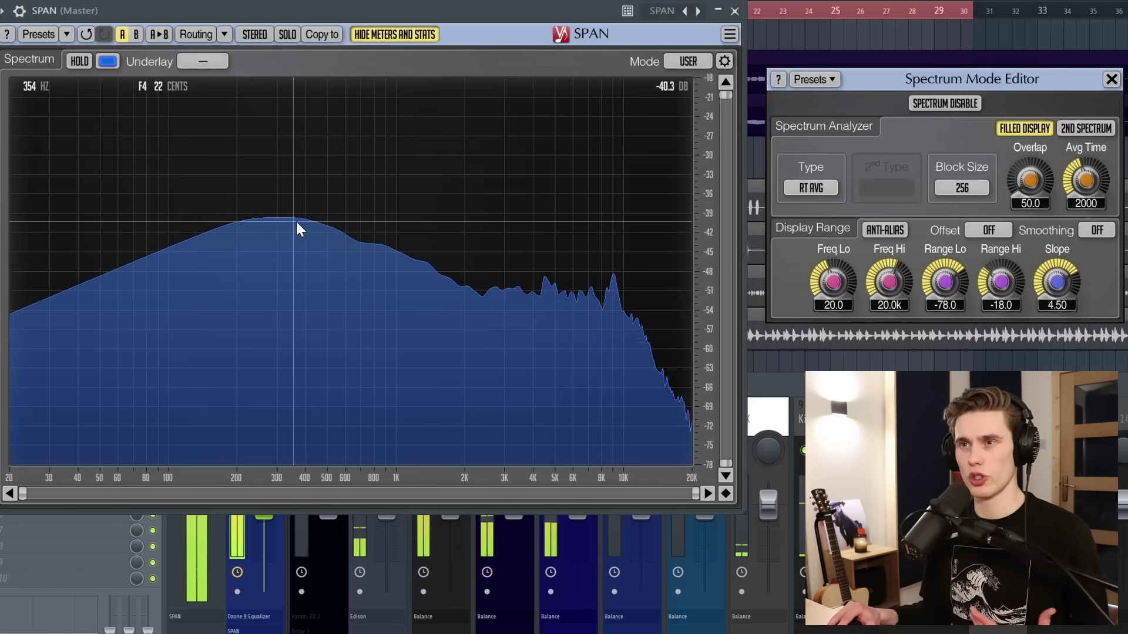
{"action": "left_click", "coordinate": [962, 187]}
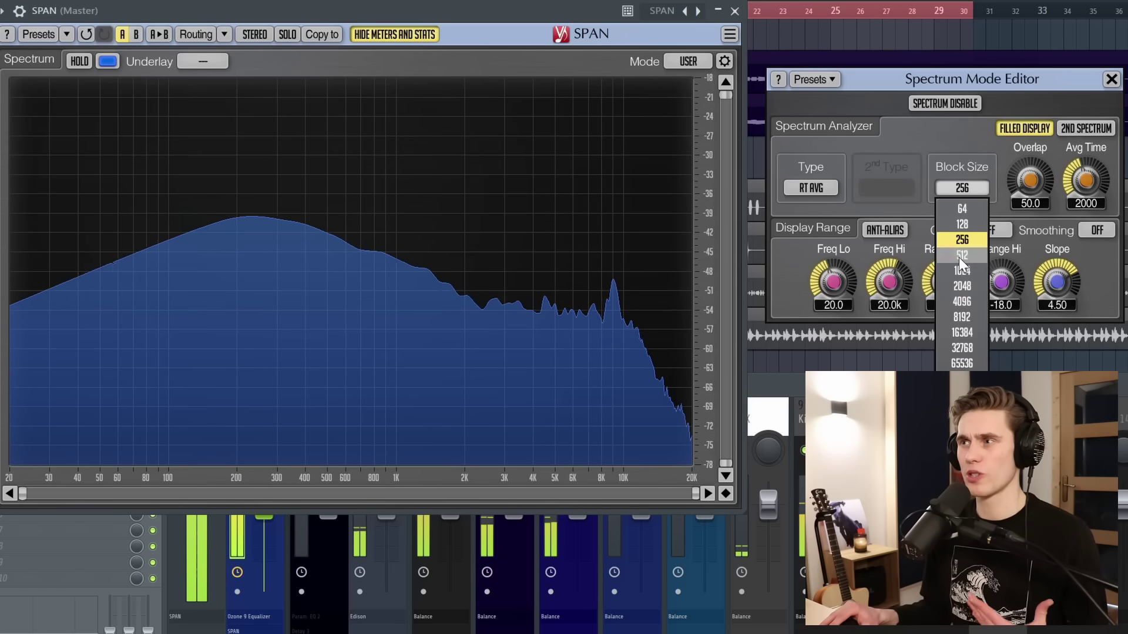
{"action": "left_click", "coordinate": [964, 317]}
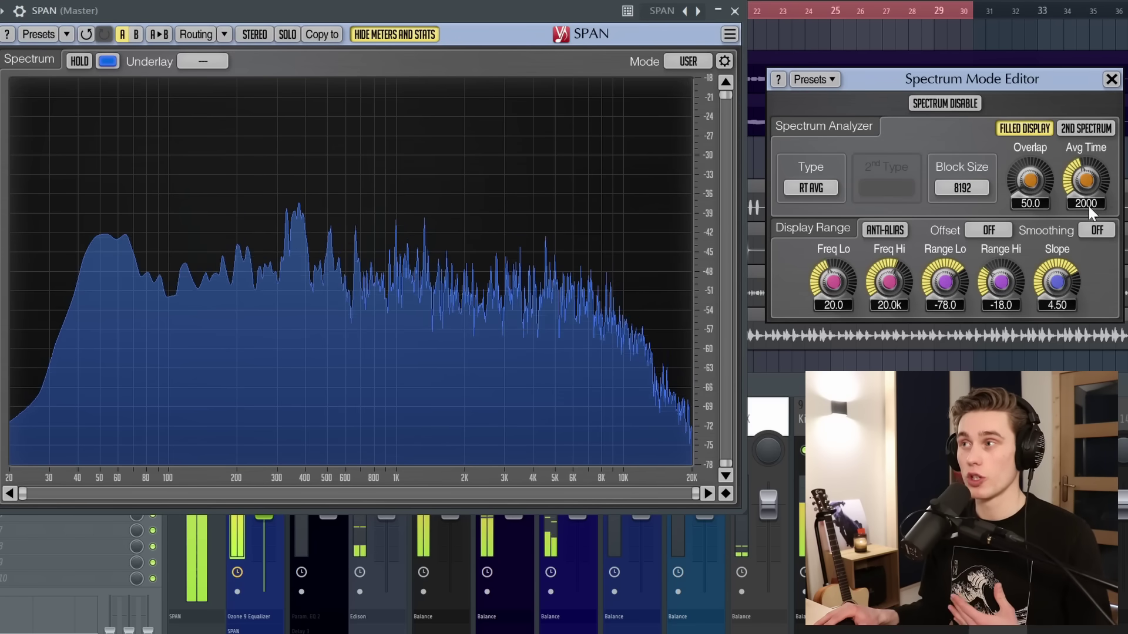
Step: Raise the spectrum averaging time to 4951
{"action": "mouse_move", "coordinate": [1089, 188]}
{"action": "mouse_move", "coordinate": [1089, 188]}
{"action": "left_mouse_down"}
{"action": "mouse_move", "coordinate": [1090, 164]}
{"action": "mouse_move", "coordinate": [1091, 200]}
{"action": "mouse_move", "coordinate": [1088, 180]}
{"action": "left_mouse_up"}
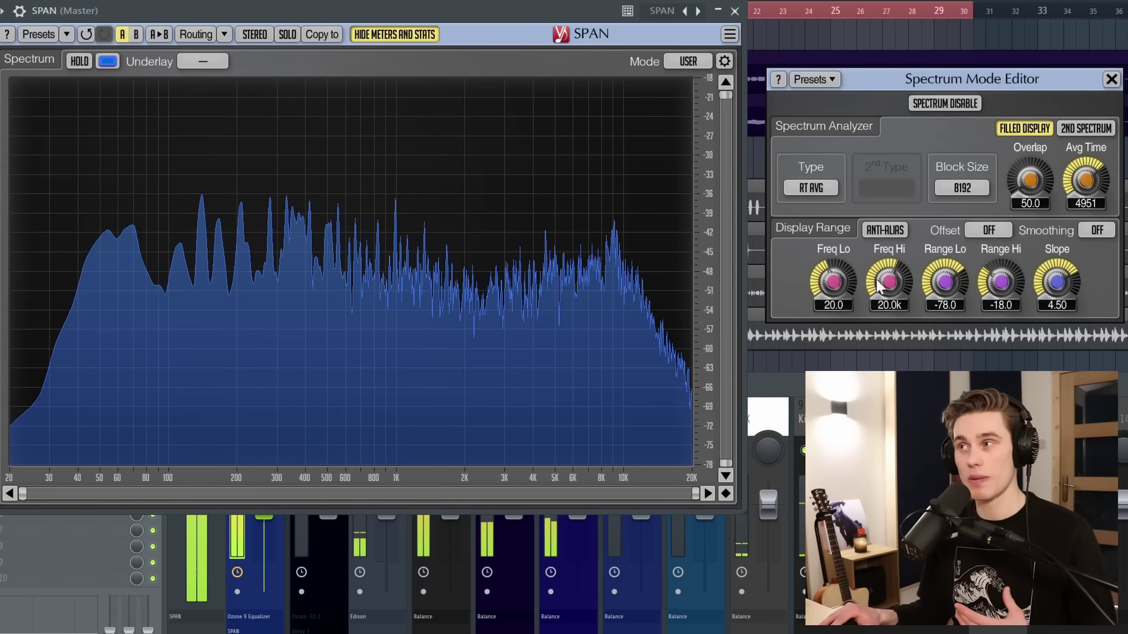
{"action": "left_click", "coordinate": [1097, 230]}
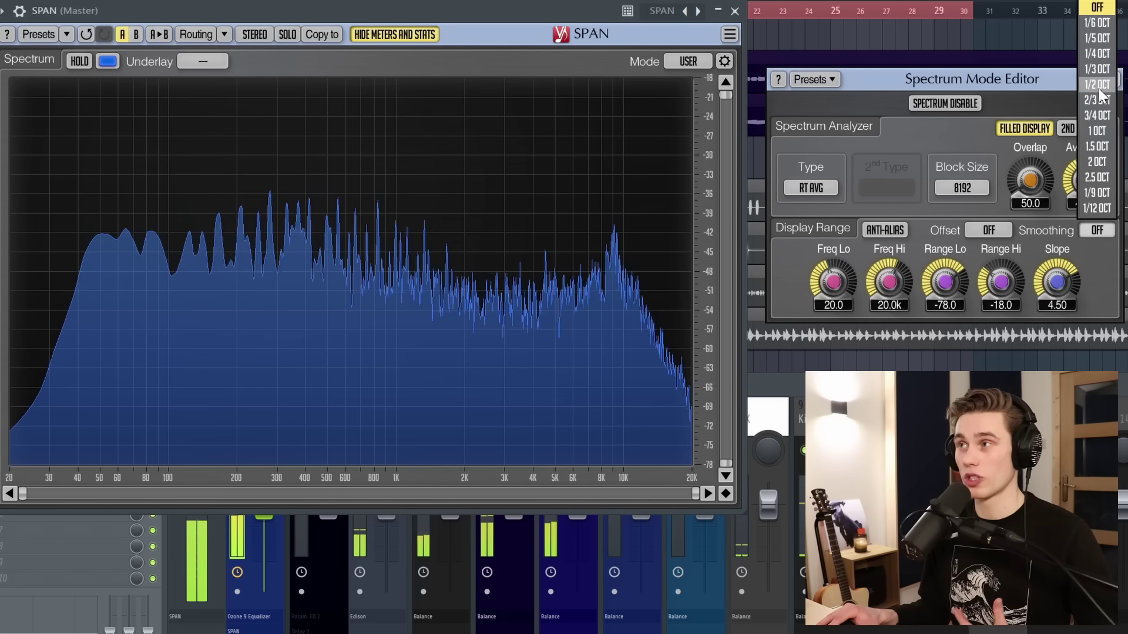
Step: Set smoothing to 1/4 OCT, then change it to 1/3 OCT and restart playback
{"action": "left_click", "coordinate": [1103, 54]}
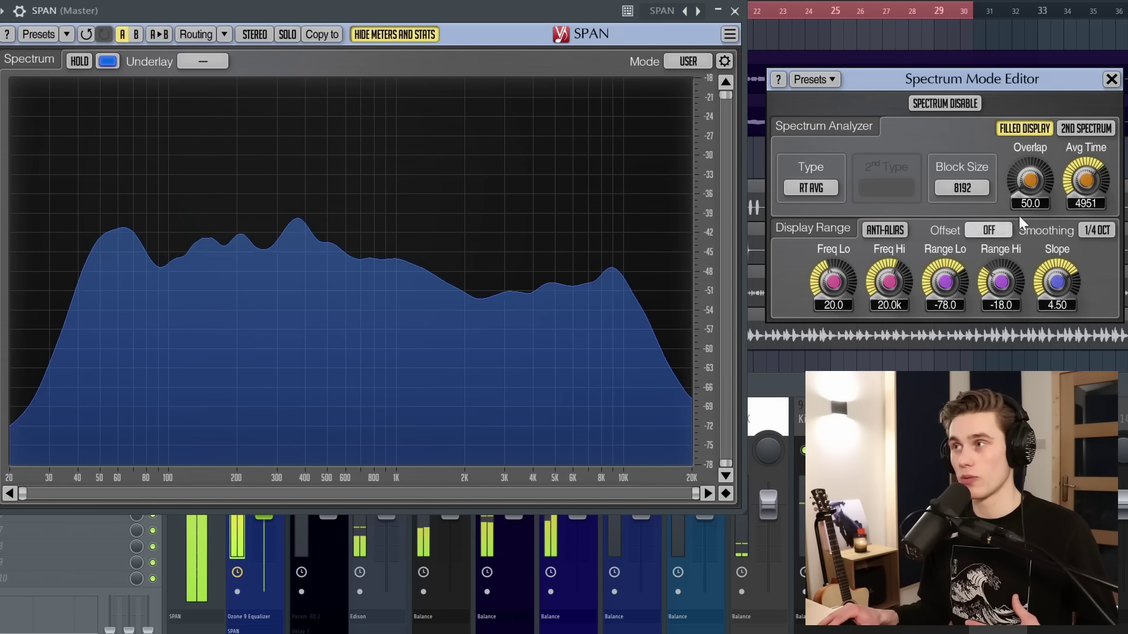
{"action": "left_click", "coordinate": [1097, 230]}
{"action": "left_click", "coordinate": [1102, 69]}
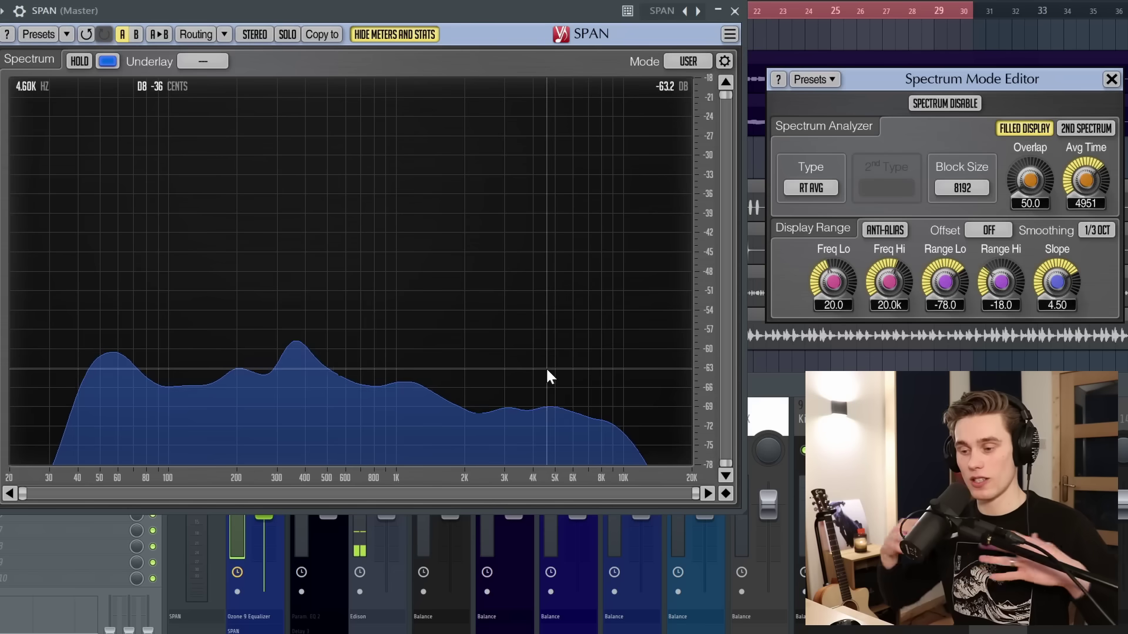
{"action": "key", "text": "space"}
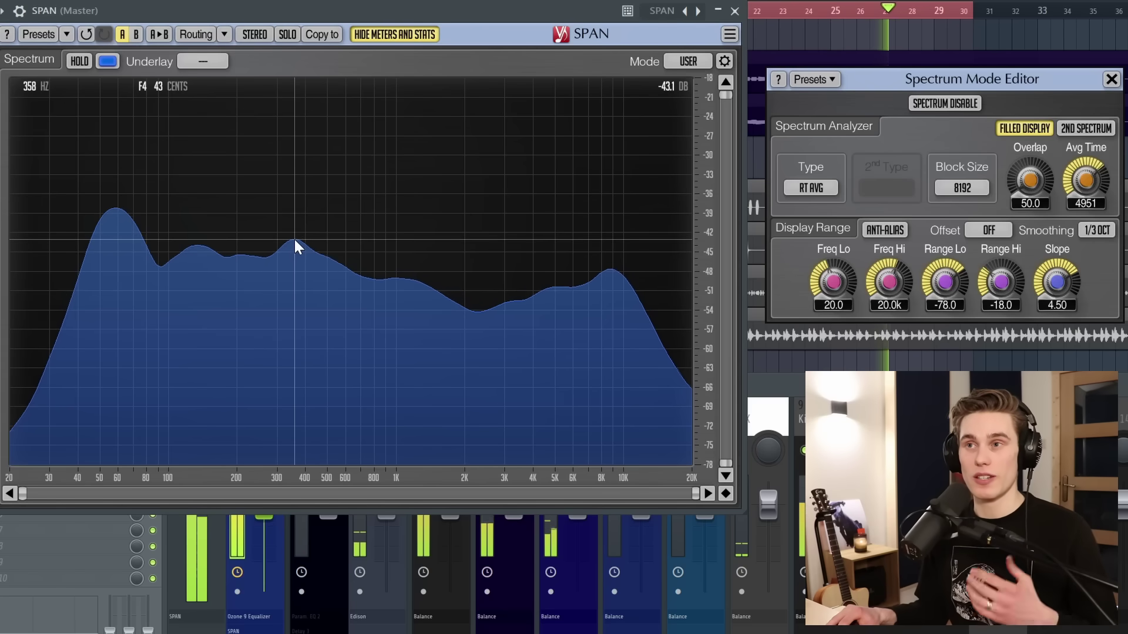
{"action": "left_click", "coordinate": [294, 238]}
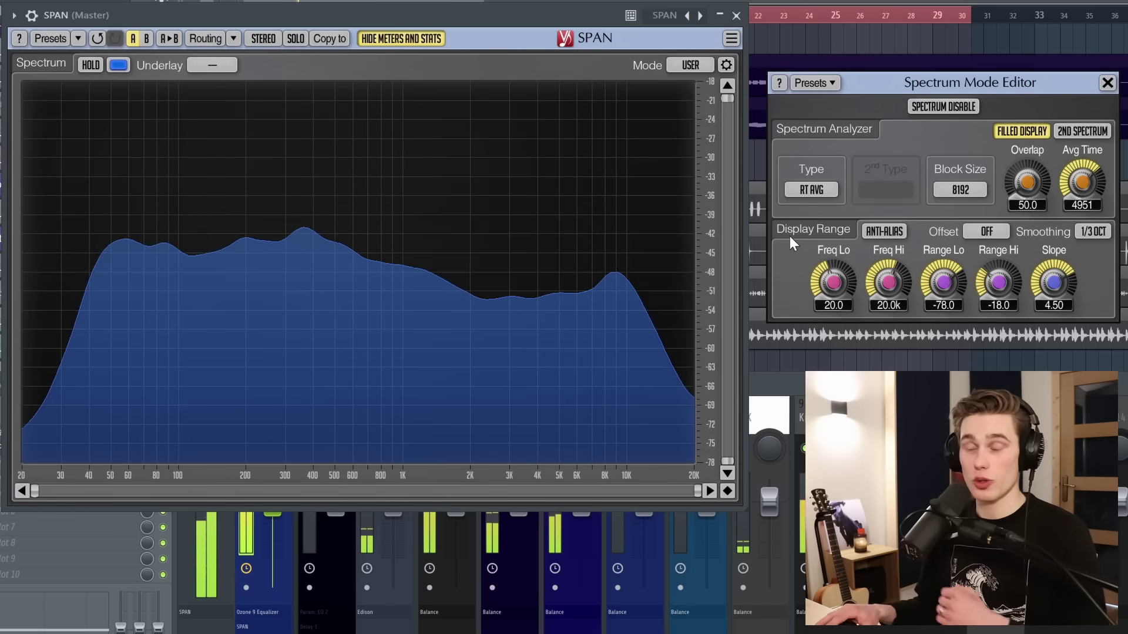
Step: Lower Freq Lo to 1.0 Hz and adjust Freq Hi up and back to 22.0k
{"action": "mouse_move", "coordinate": [851, 305]}
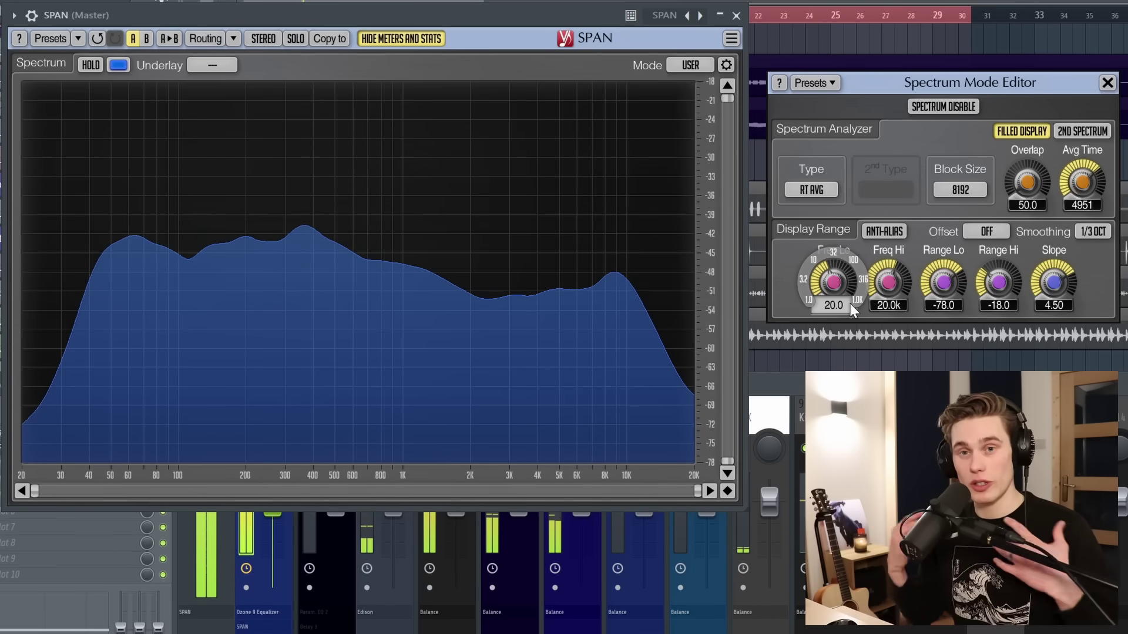
{"action": "mouse_move", "coordinate": [901, 260]}
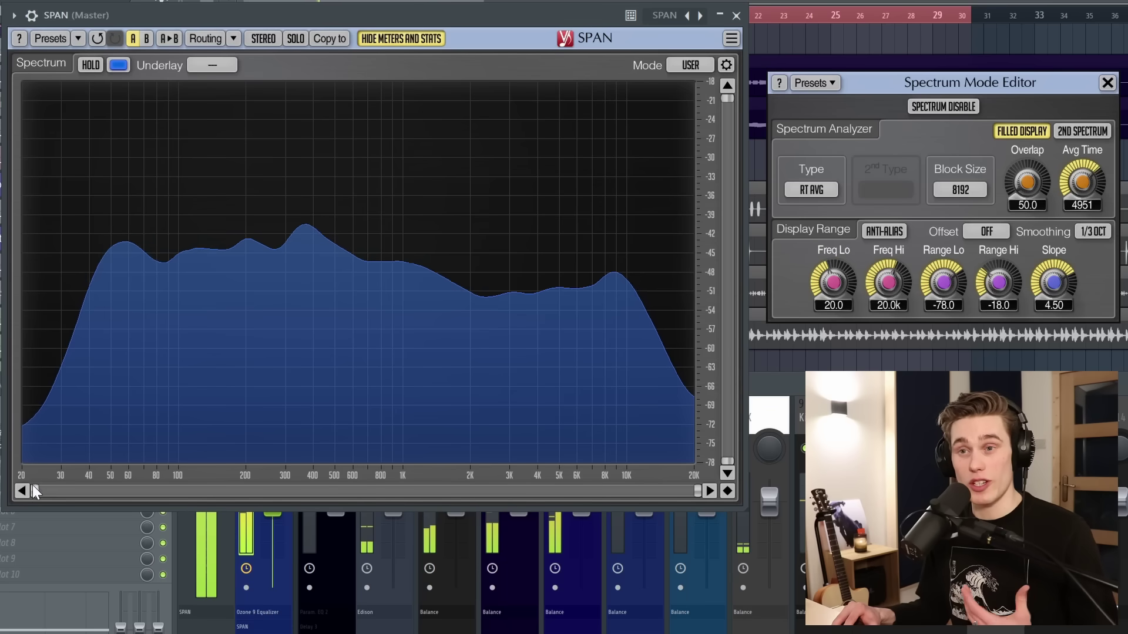
{"action": "mouse_move", "coordinate": [33, 487]}
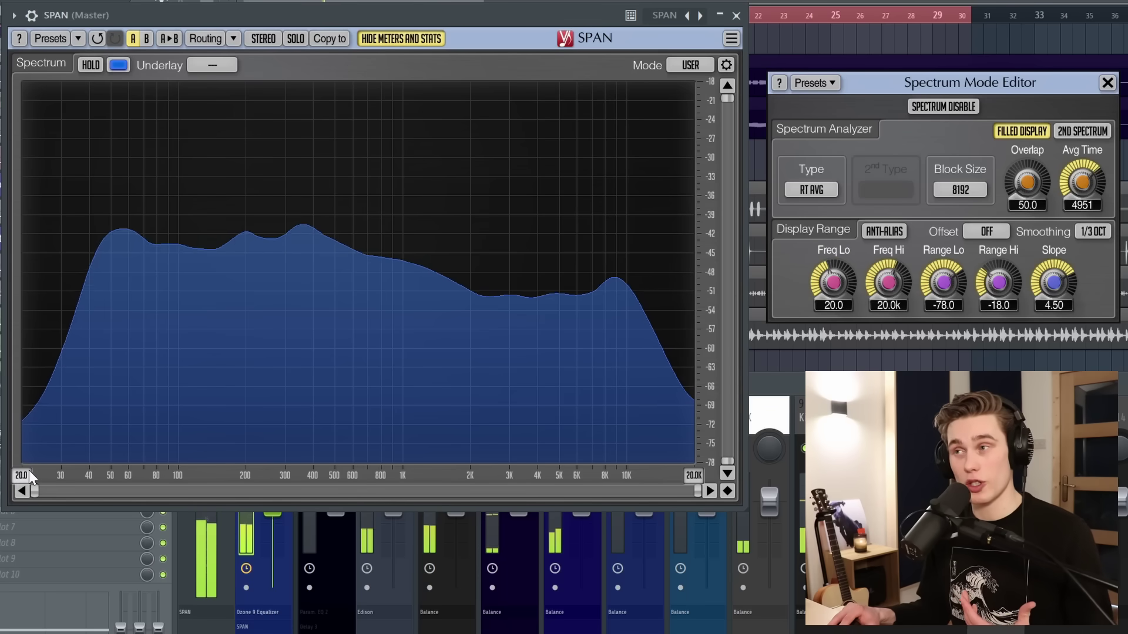
{"action": "left_click_drag", "start_coordinate": [834, 283], "coordinate": [834, 326]}
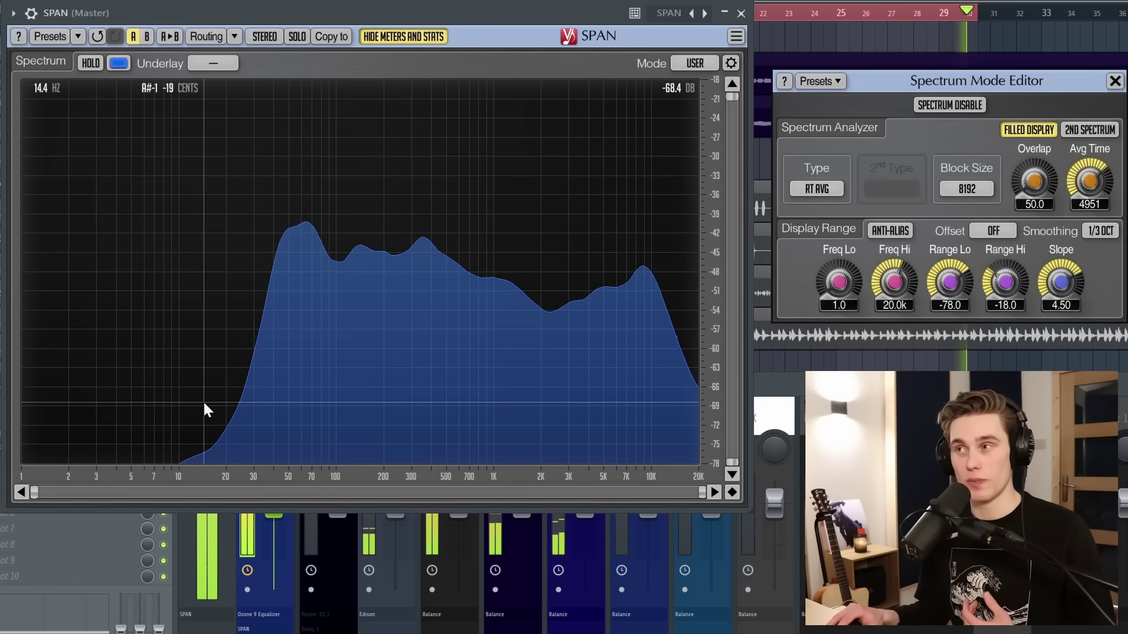
{"action": "left_click_drag", "start_coordinate": [894, 282], "coordinate": [894, 254]}
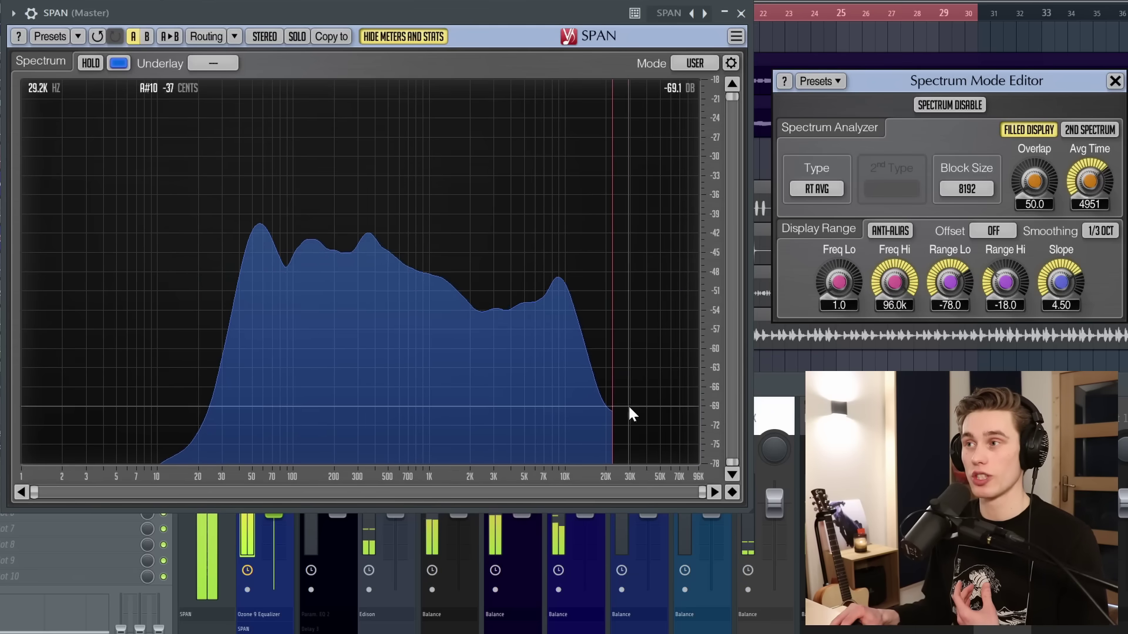
{"action": "left_click_drag", "start_coordinate": [894, 282], "coordinate": [894, 302]}
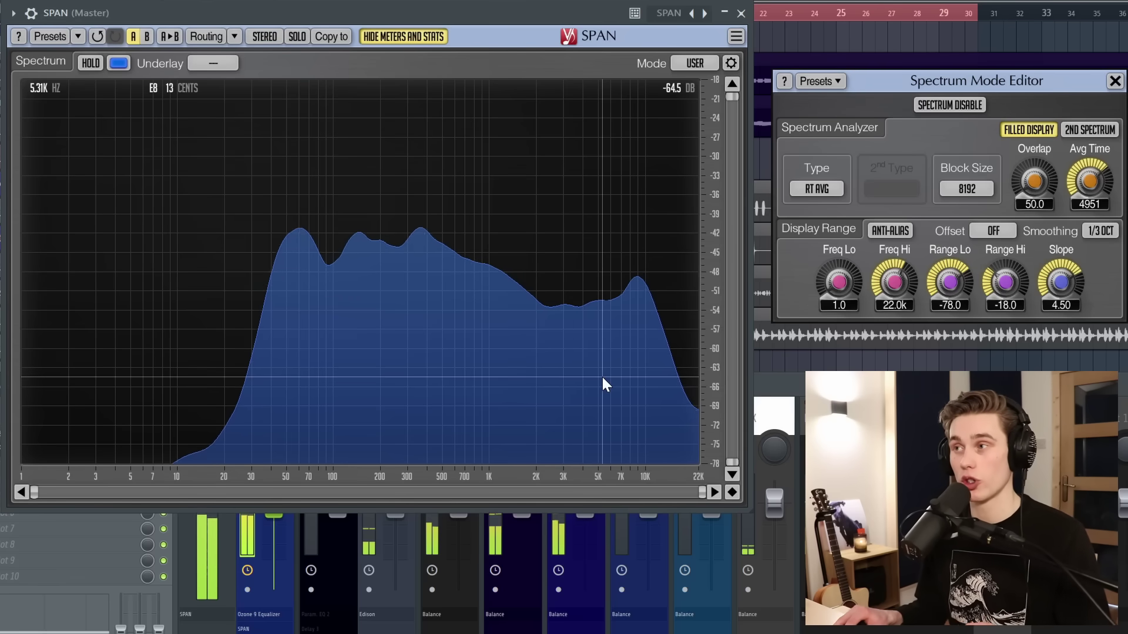
Step: Try other dB floors, restore the range to -78 to -18 dB, and set slope 1.64
{"action": "left_click_drag", "start_coordinate": [950, 284], "coordinate": [950, 360]}
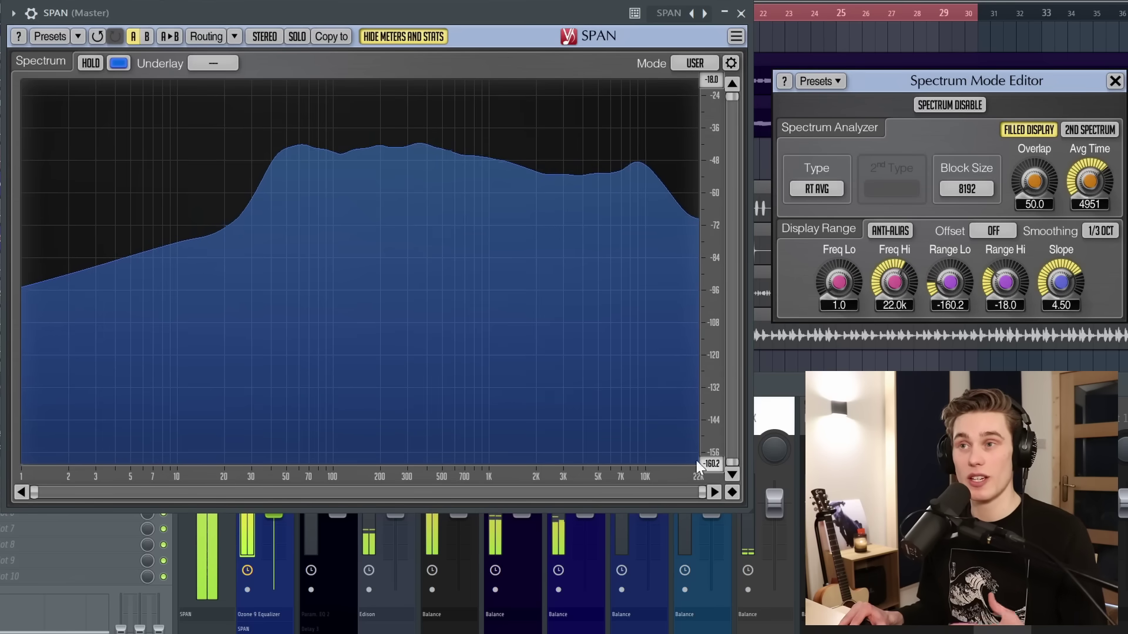
{"action": "left_click_drag", "start_coordinate": [954, 287], "coordinate": [950, 254]}
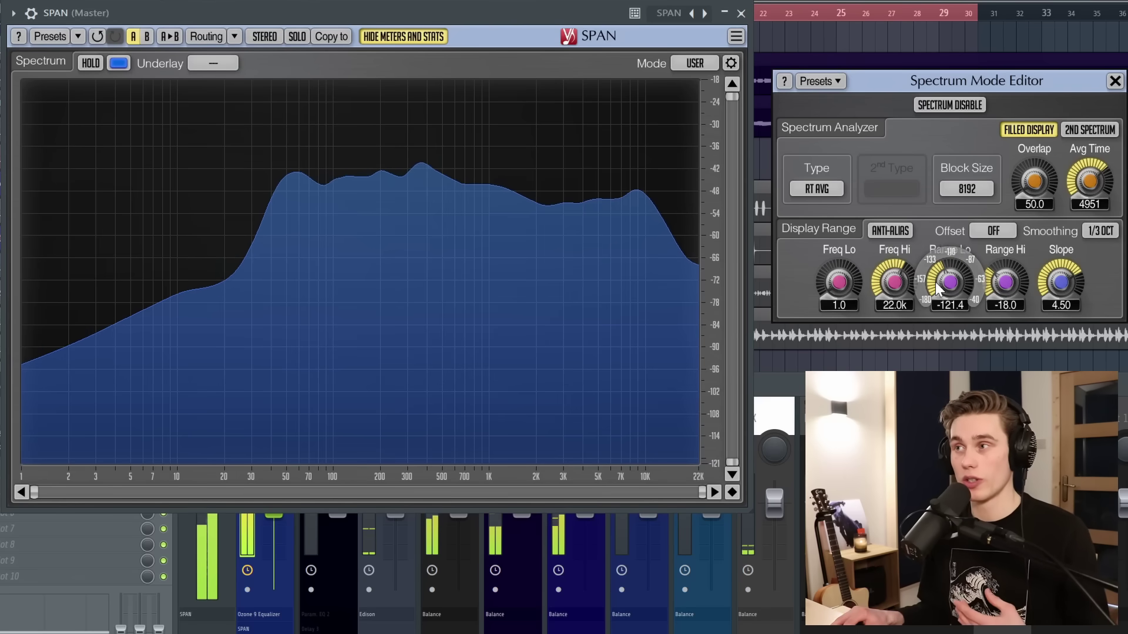
{"action": "left_click_drag", "start_coordinate": [938, 287], "coordinate": [1012, 283]}
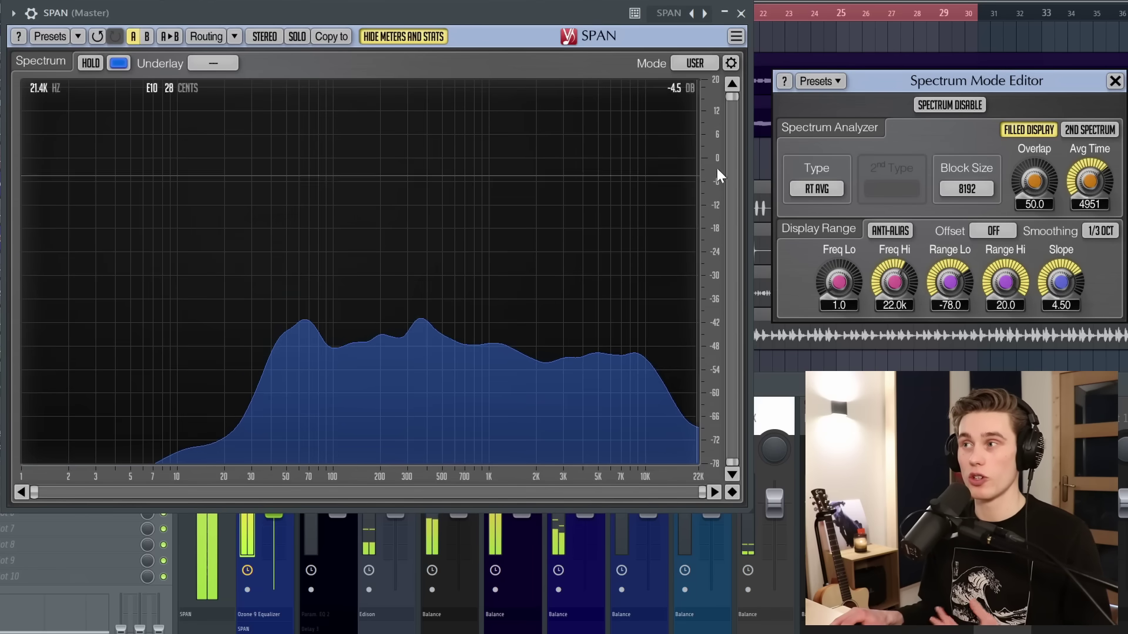
{"action": "double_click", "coordinate": [1010, 276]}
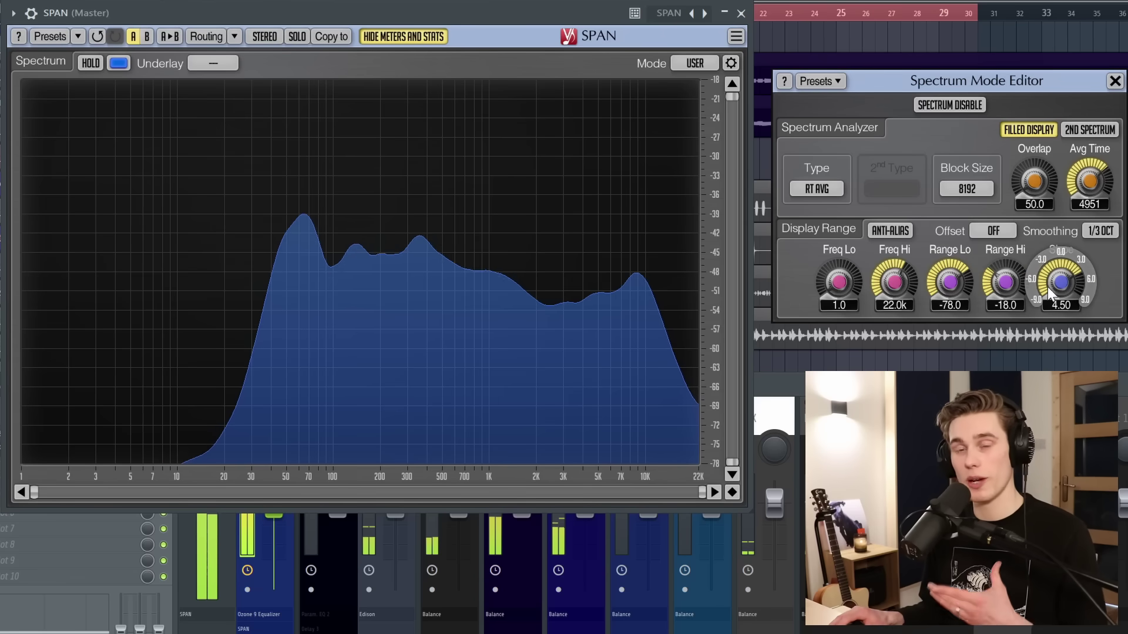
{"action": "mouse_move", "coordinate": [1058, 291]}
{"action": "left_mouse_down"}
{"action": "mouse_move", "coordinate": [1059, 274]}
{"action": "mouse_move", "coordinate": [1057, 287]}
{"action": "left_mouse_up"}
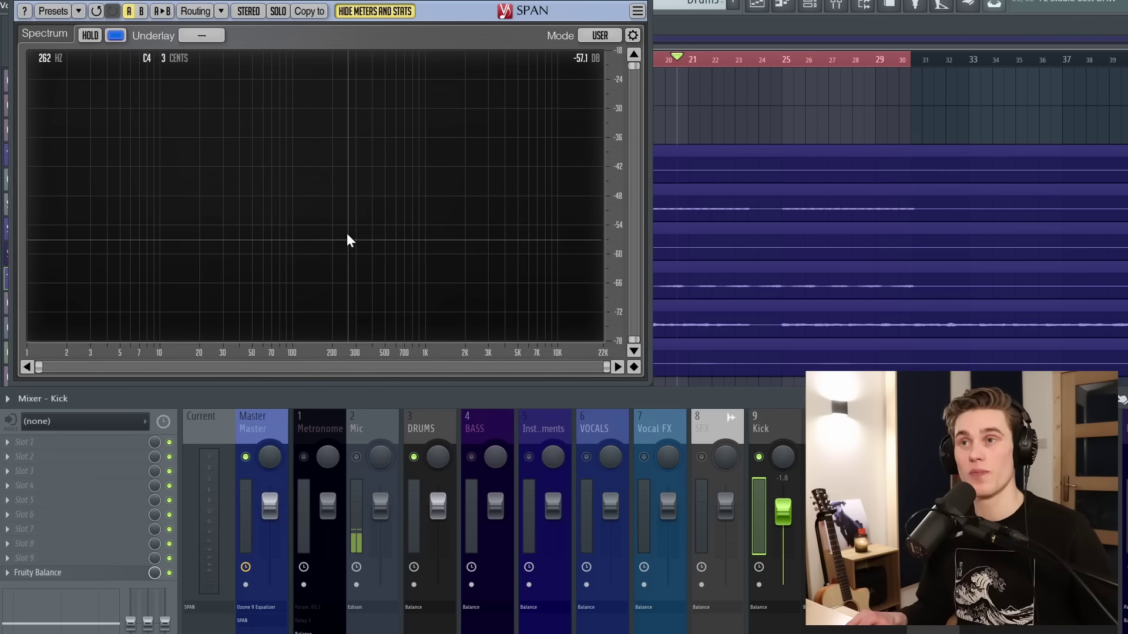
Step: Play the kick, freeze its spectrum with HOLD, and stop playback
{"action": "key", "text": "space"}
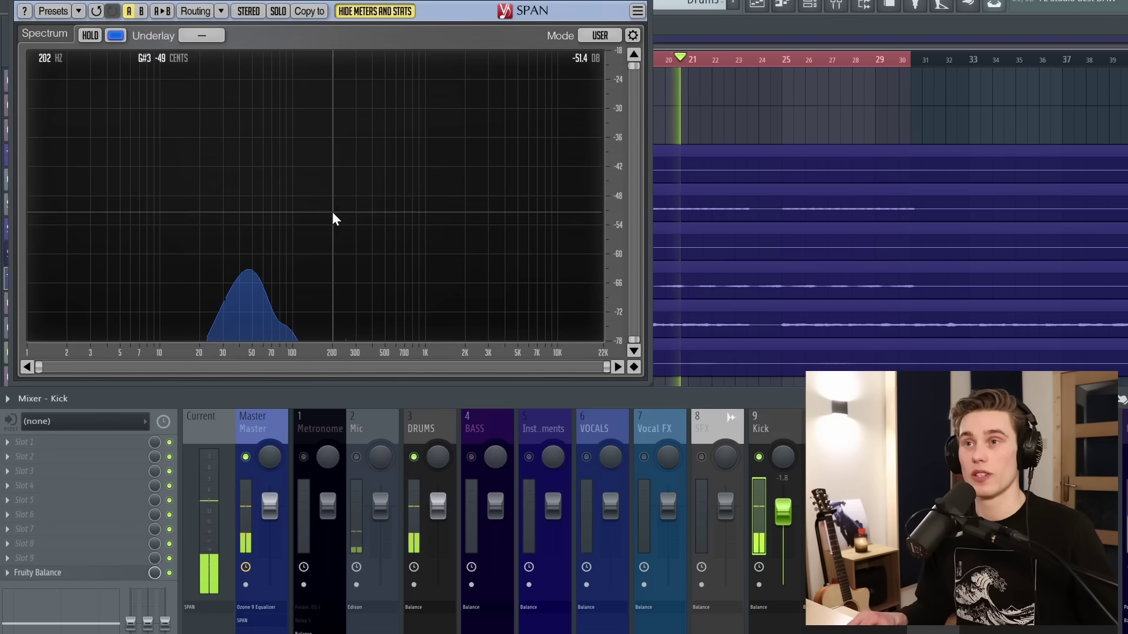
{"action": "left_click", "coordinate": [91, 36]}
{"action": "key", "text": "space"}
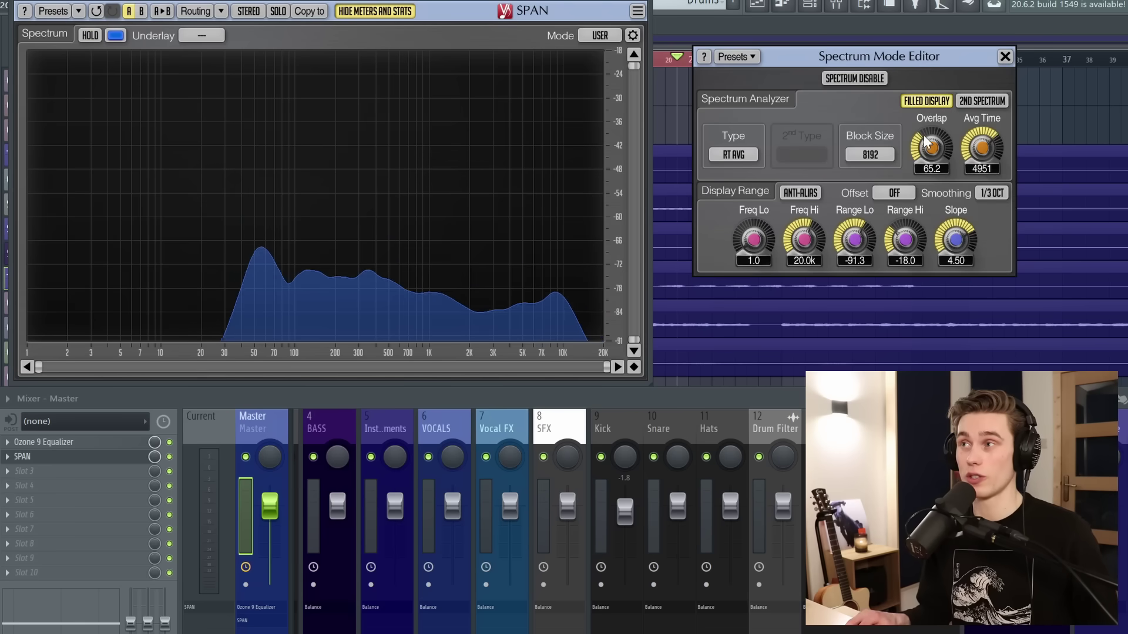
Step: Draw SPAN's spectrum as an unfilled outline and turn on HOLD to freeze the display
{"action": "scroll", "coordinate": [927, 142], "scroll_direction": "down", "scroll_amount": 2}
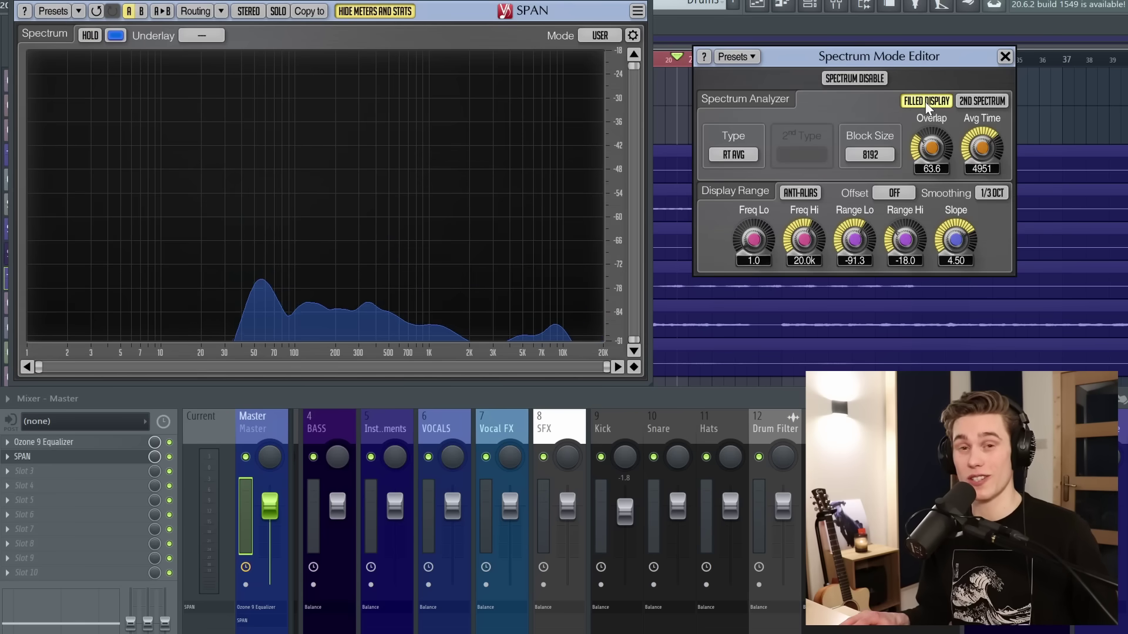
{"action": "left_click", "coordinate": [926, 104]}
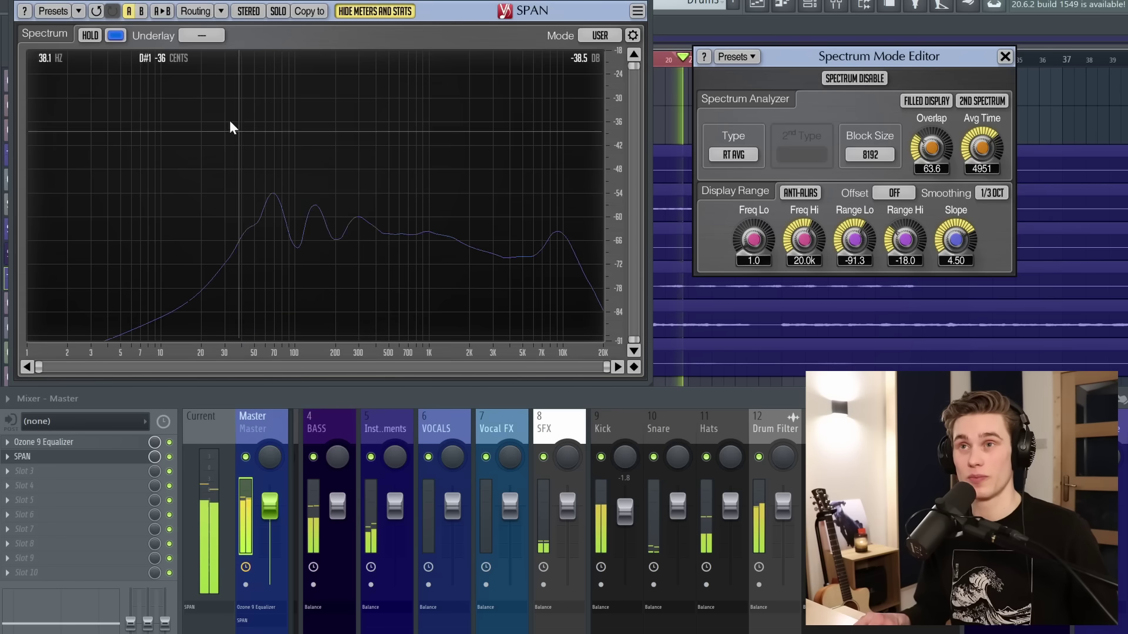
{"action": "left_click", "coordinate": [90, 36]}
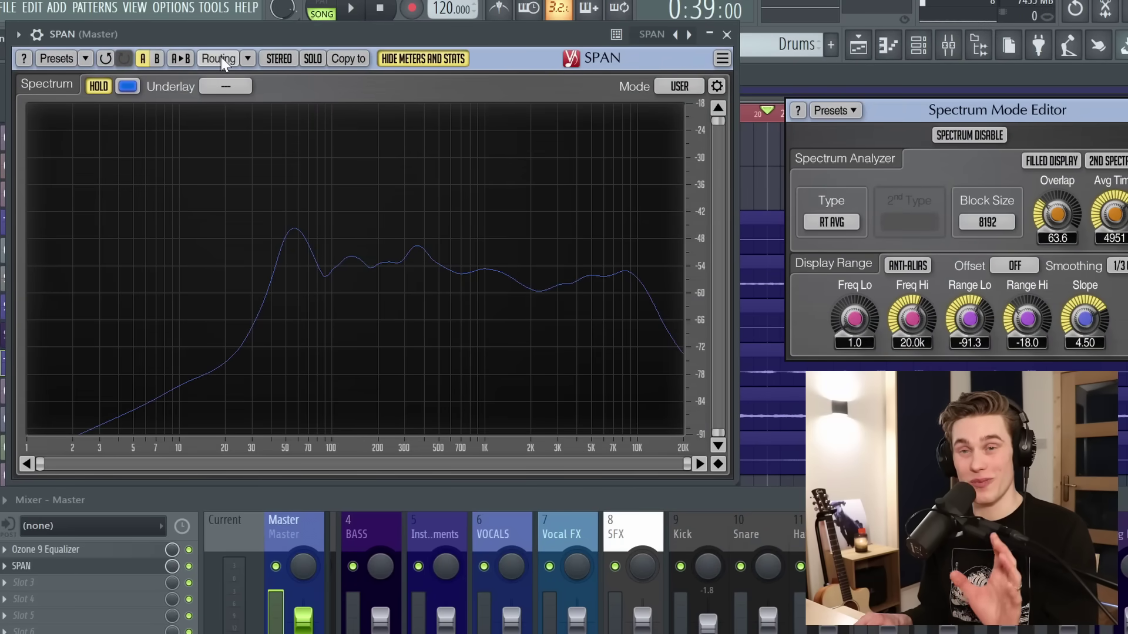
Step: Switch SPAN's routing to Mid-Side Stereo and set the underlay spectrum to SIDE
{"action": "left_click", "coordinate": [220, 57]}
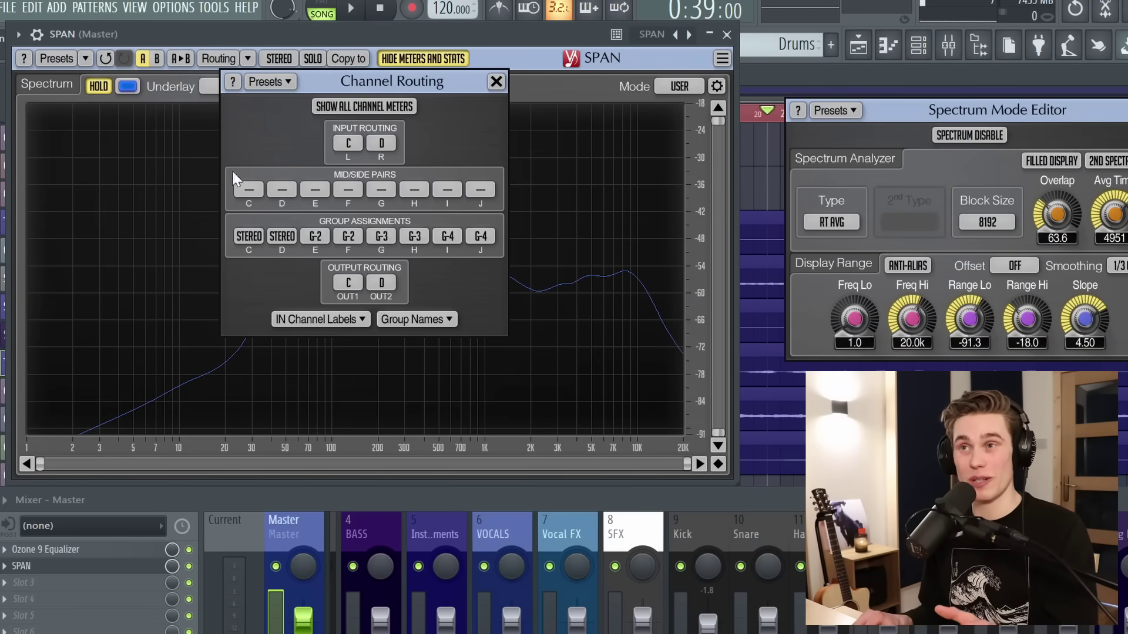
{"action": "left_click", "coordinate": [228, 57]}
{"action": "left_click", "coordinate": [249, 58]}
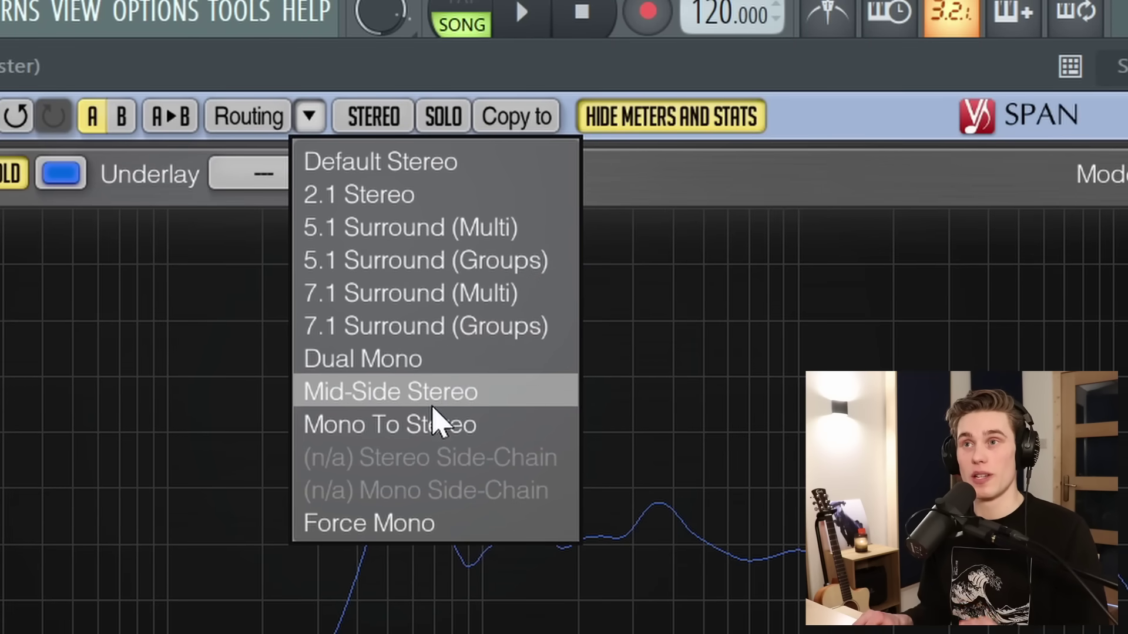
{"action": "left_click", "coordinate": [452, 393]}
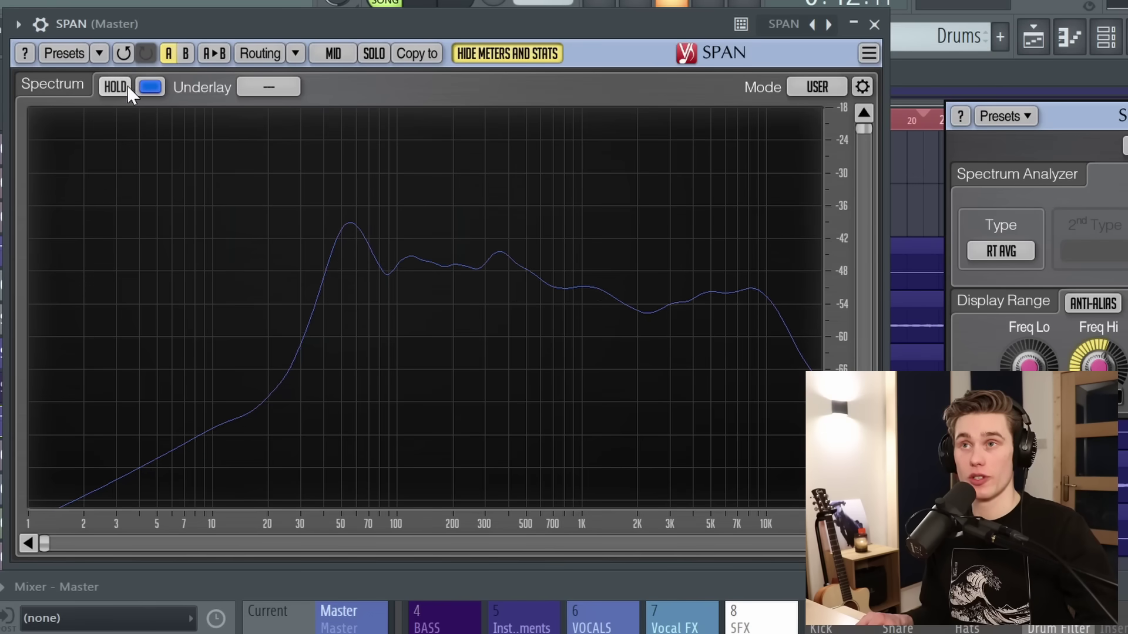
{"action": "left_click", "coordinate": [272, 91]}
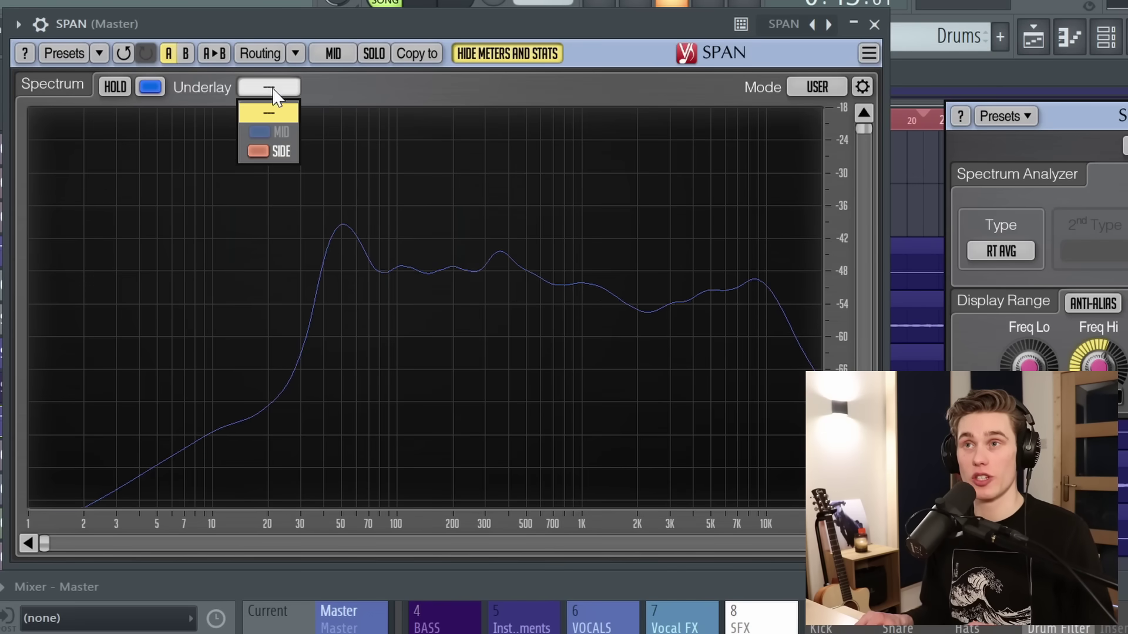
{"action": "left_click", "coordinate": [276, 151]}
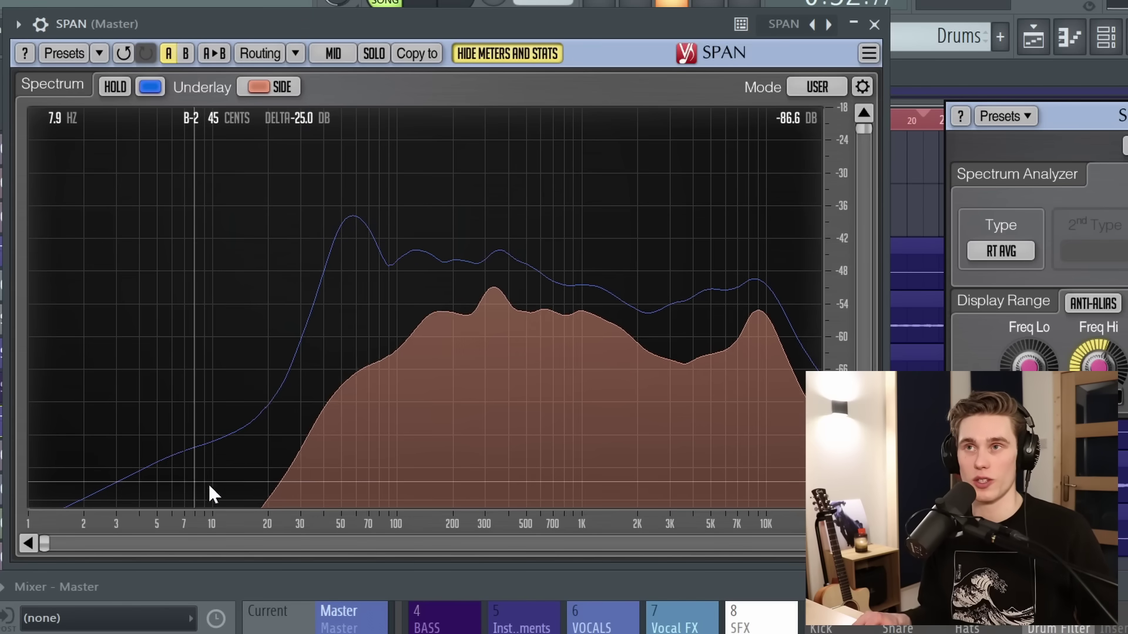
Step: Toggle SPAN between MID and SIDE, colour the side spectrum purple, and bring up Ozone 9 Equalizer
{"action": "left_click", "coordinate": [334, 54]}
{"action": "left_click", "coordinate": [334, 54]}
{"action": "left_click", "coordinate": [333, 54]}
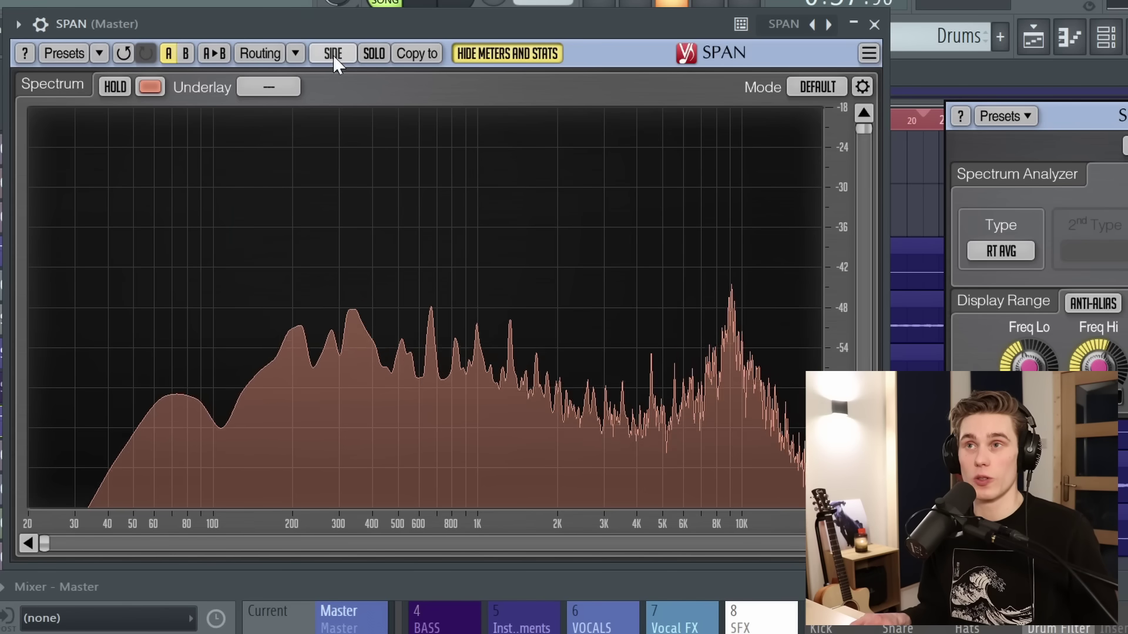
{"action": "left_click", "coordinate": [150, 86]}
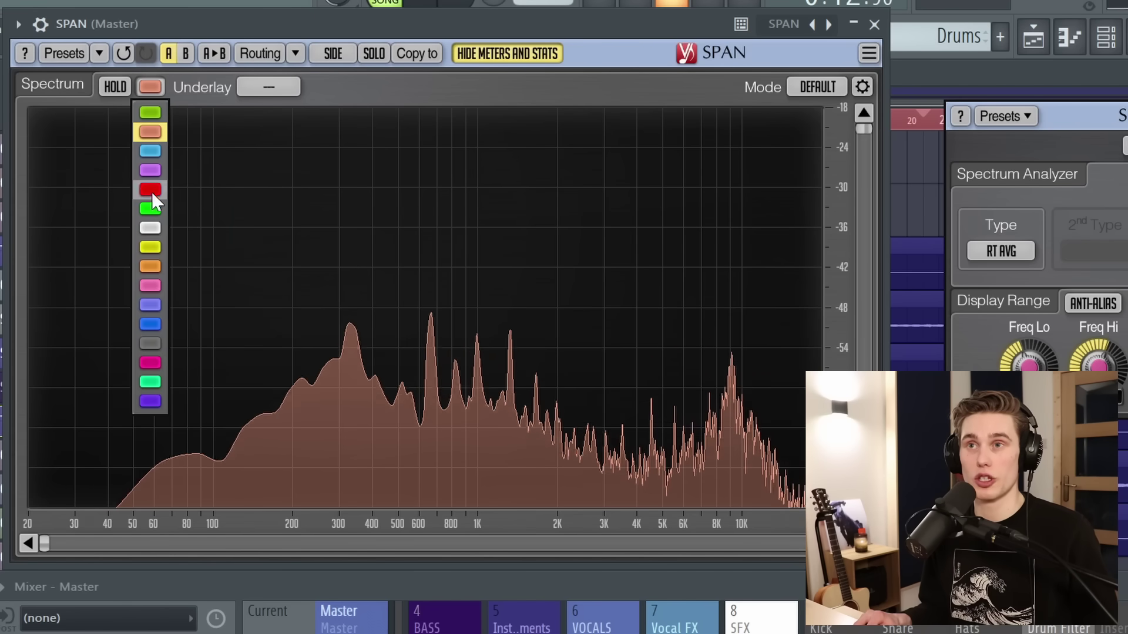
{"action": "left_click", "coordinate": [152, 400]}
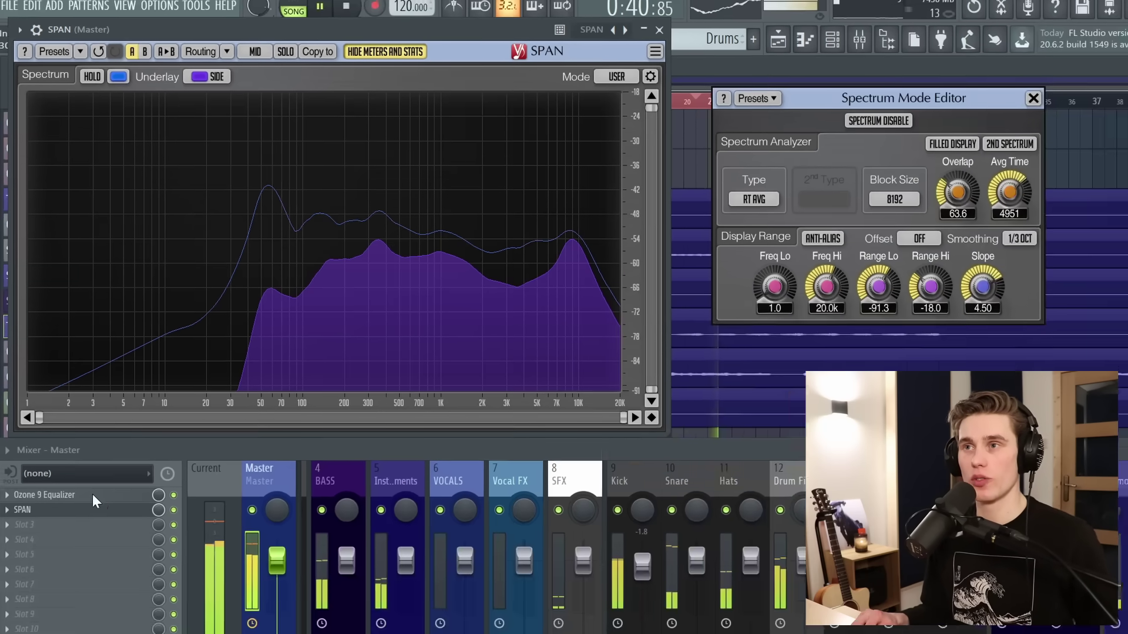
{"action": "left_click", "coordinate": [93, 498]}
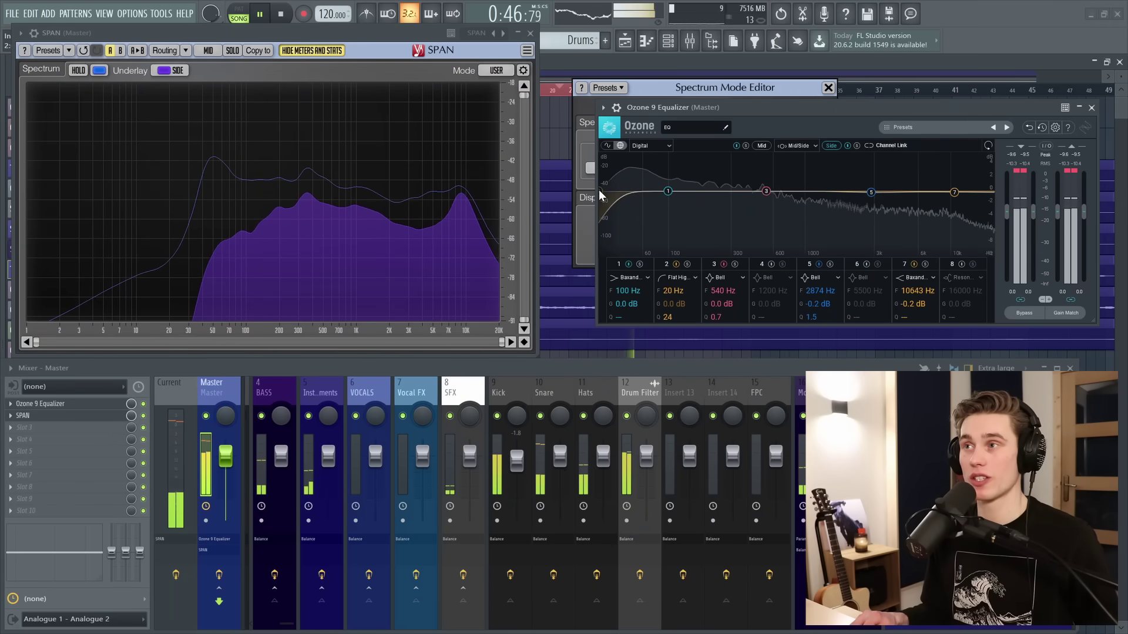
Step: Sweep Ozone's band 2 side low-cut up to about 3.6 kHz, then back down to flat
{"action": "left_click_drag", "start_coordinate": [601, 192], "coordinate": [886, 221]}
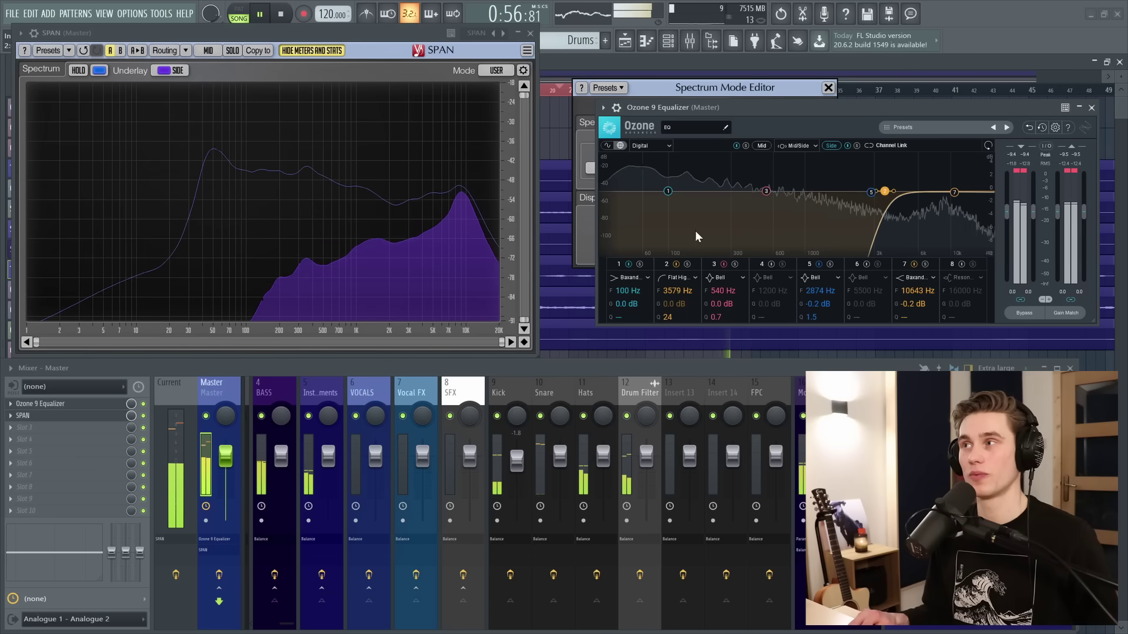
{"action": "left_click_drag", "start_coordinate": [887, 196], "coordinate": [611, 191]}
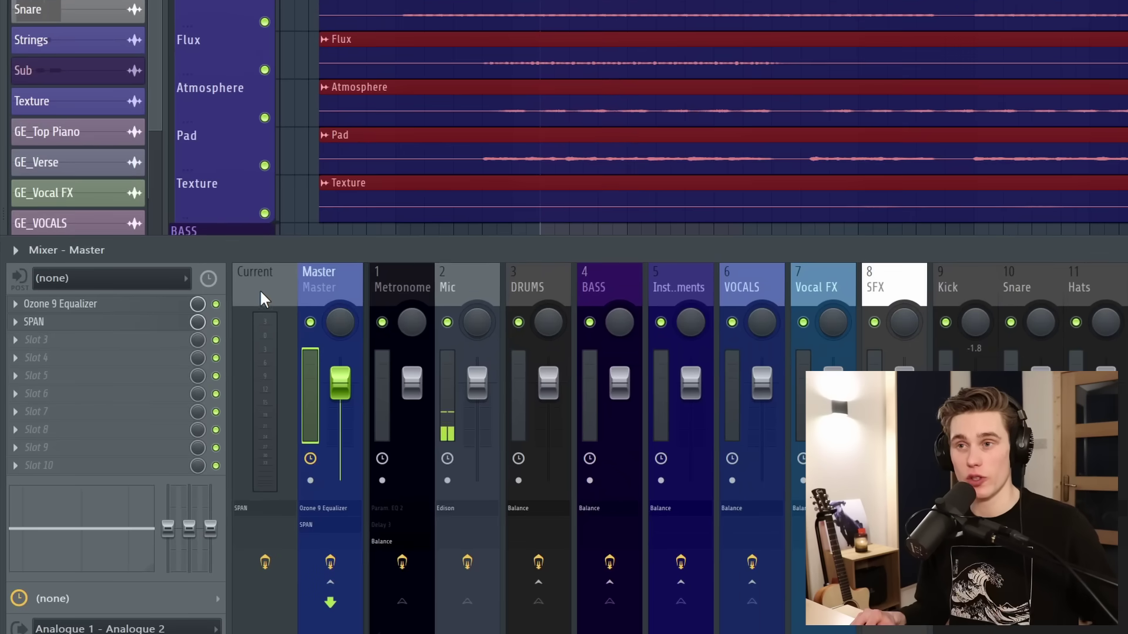
Step: Compare the Current and Master tracks' effect slots, ending on Current with SPAN in slot 1
{"action": "left_click", "coordinate": [259, 284]}
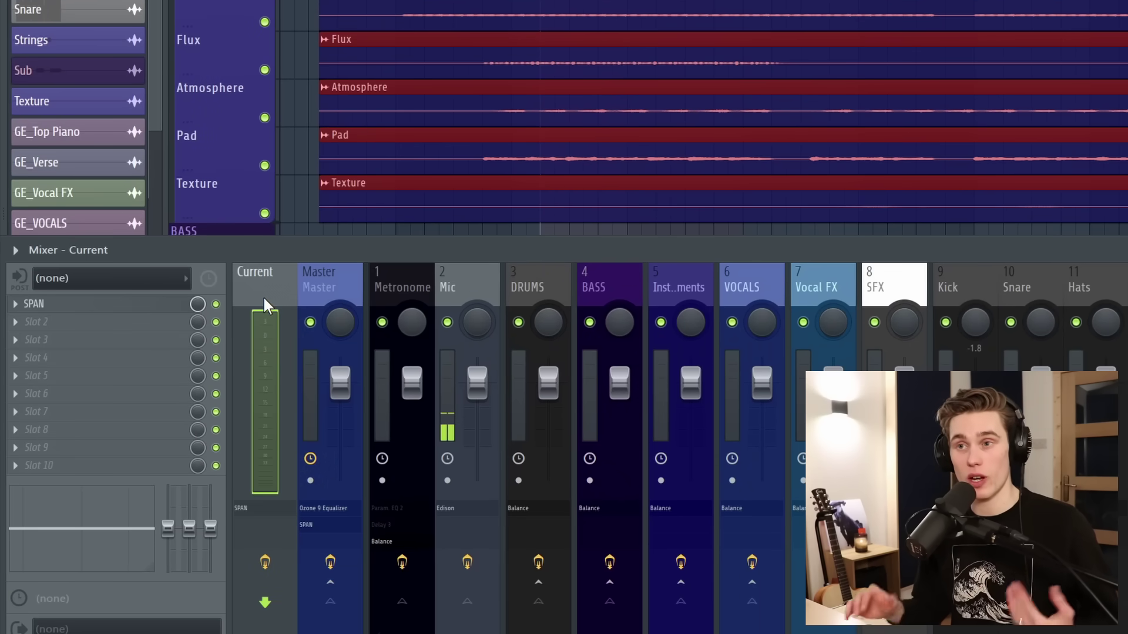
{"action": "left_click", "coordinate": [322, 284]}
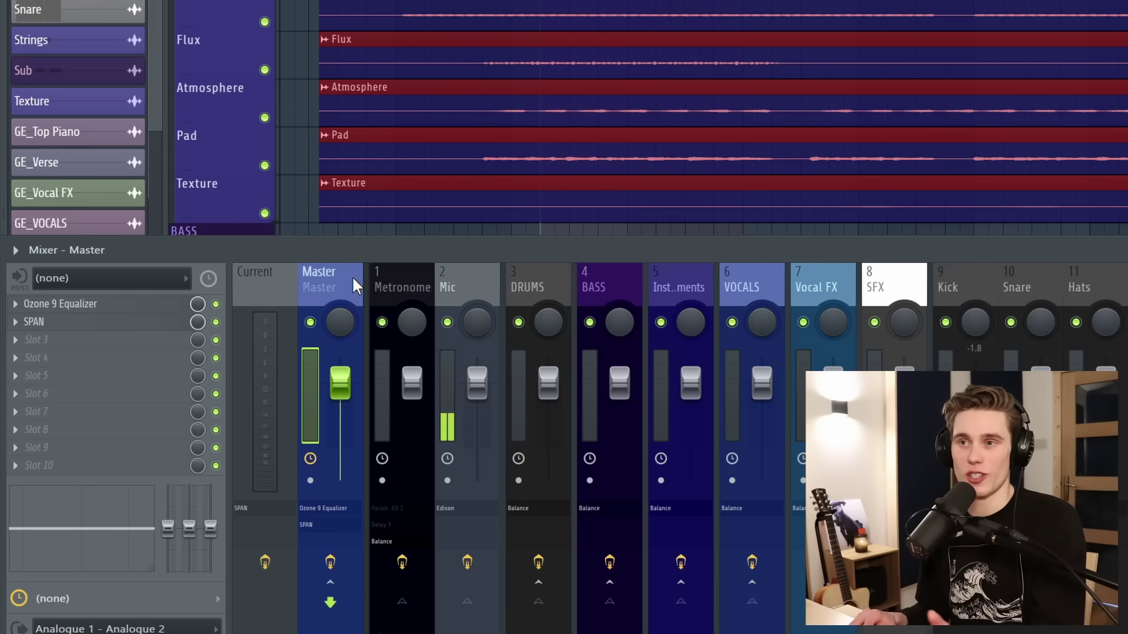
{"action": "left_click", "coordinate": [269, 282]}
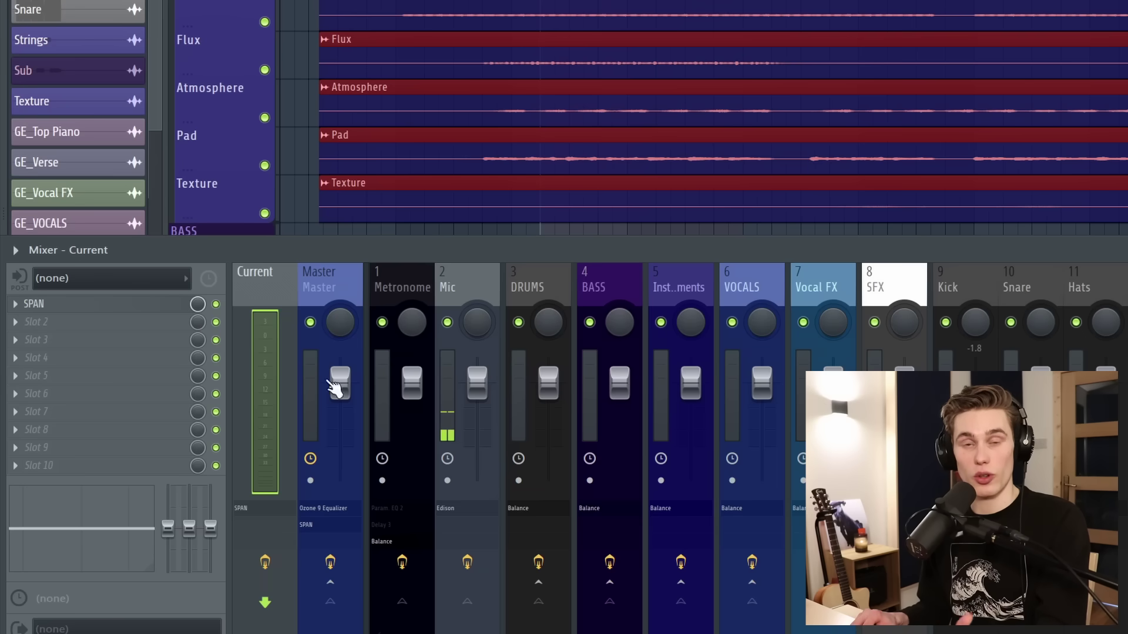
Step: Open the Current track's SPAN, move its window up-left, and hide its meters and statistics
{"action": "left_click", "coordinate": [71, 306]}
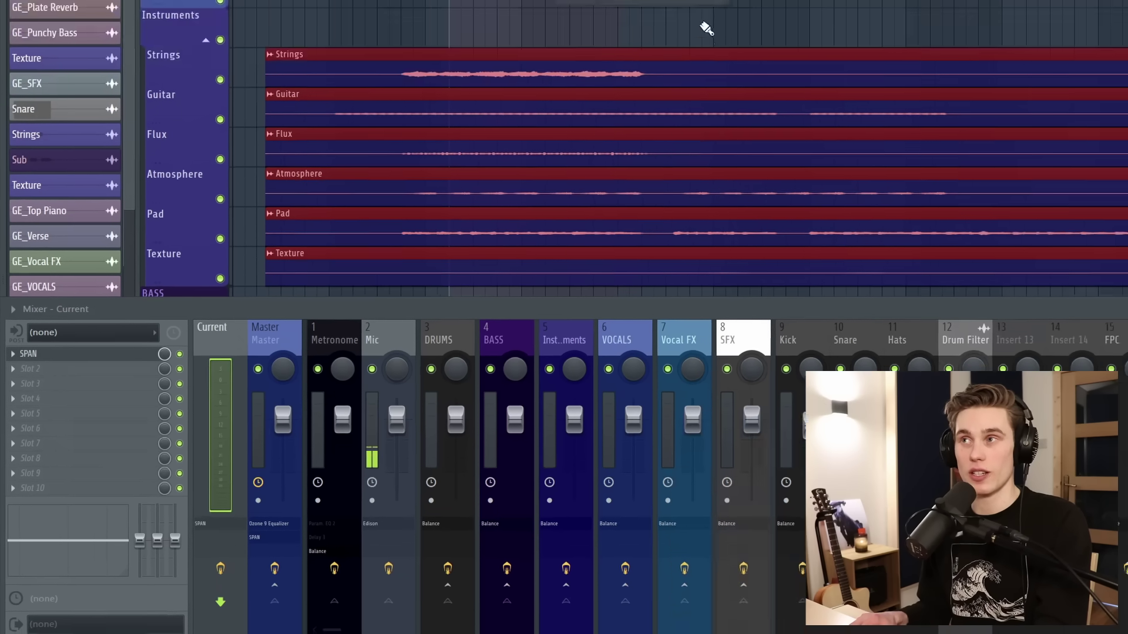
{"action": "left_click_drag", "start_coordinate": [425, 108], "coordinate": [364, 28]}
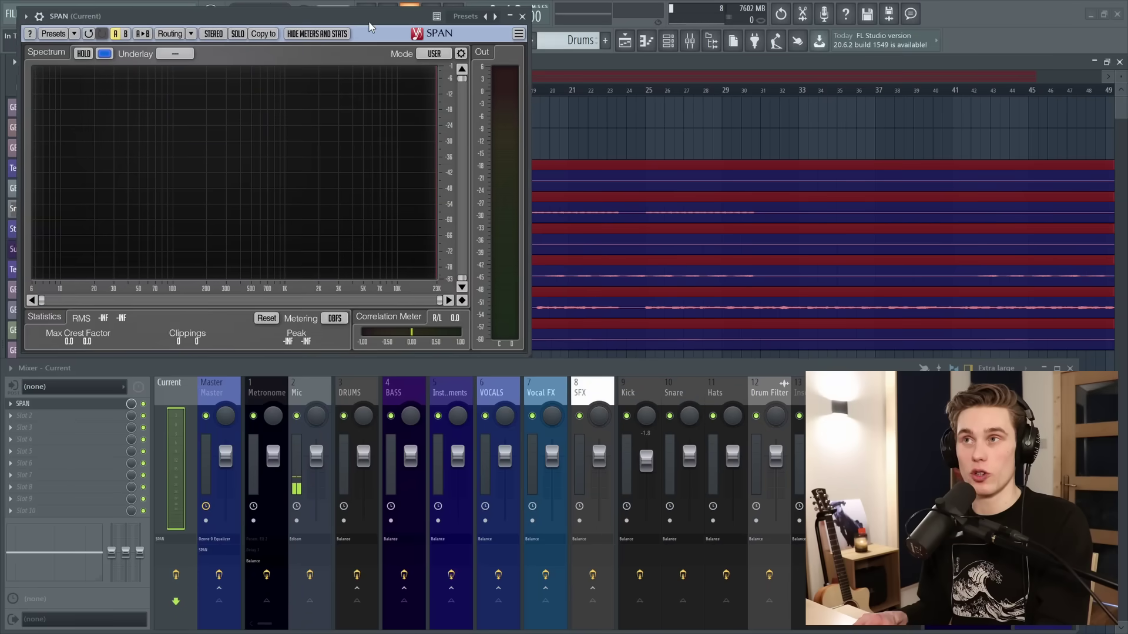
{"action": "left_click", "coordinate": [315, 43]}
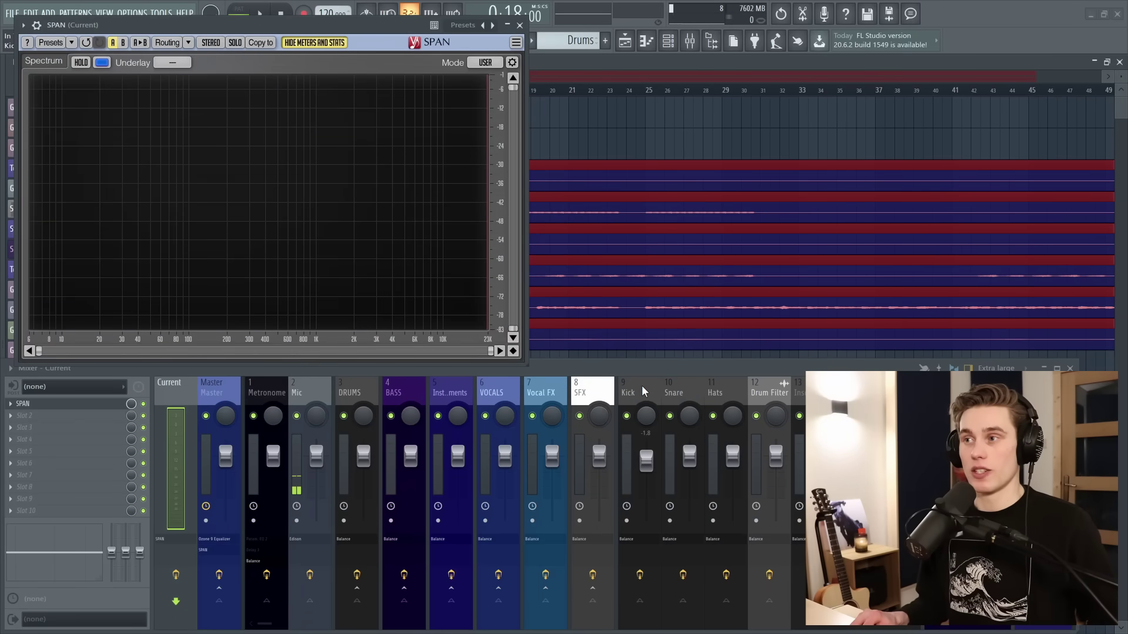
Step: During playback, analyse the Kick, Hats and BASS tracks in SPAN, then stop and reselect Current
{"action": "left_click", "coordinate": [642, 387]}
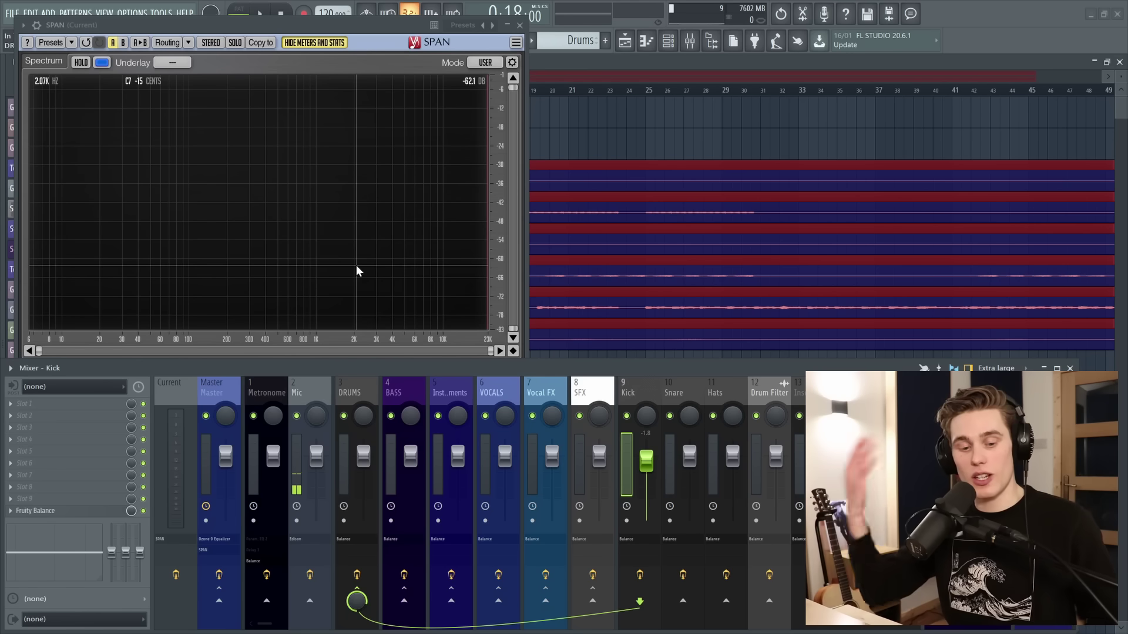
{"action": "key", "text": "space"}
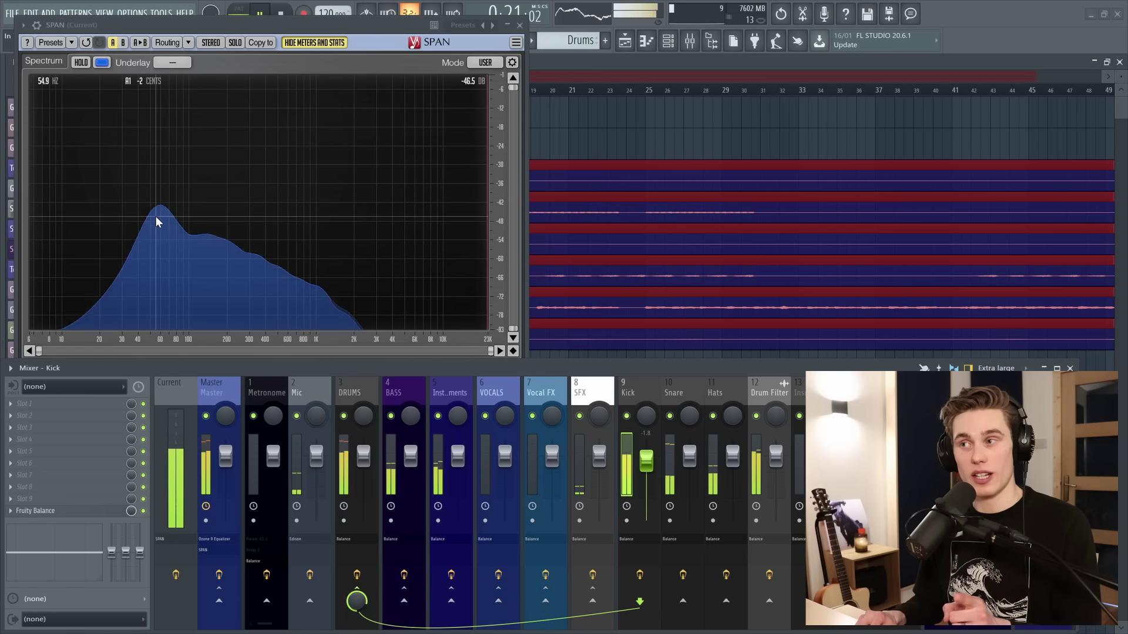
{"action": "left_click", "coordinate": [724, 397]}
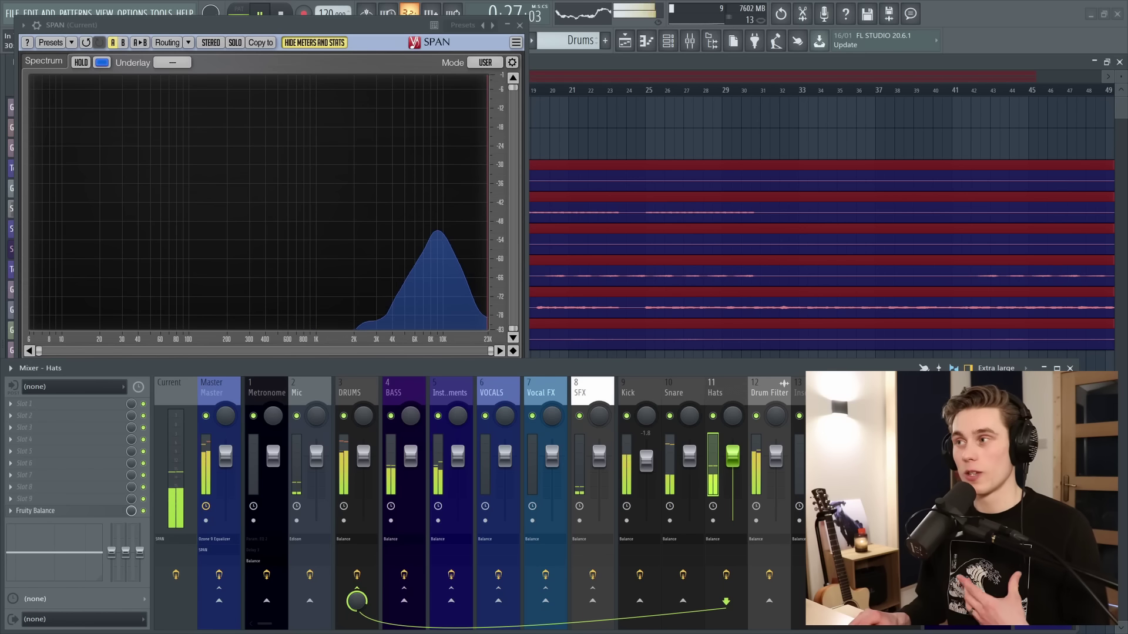
{"action": "left_click", "coordinate": [403, 393]}
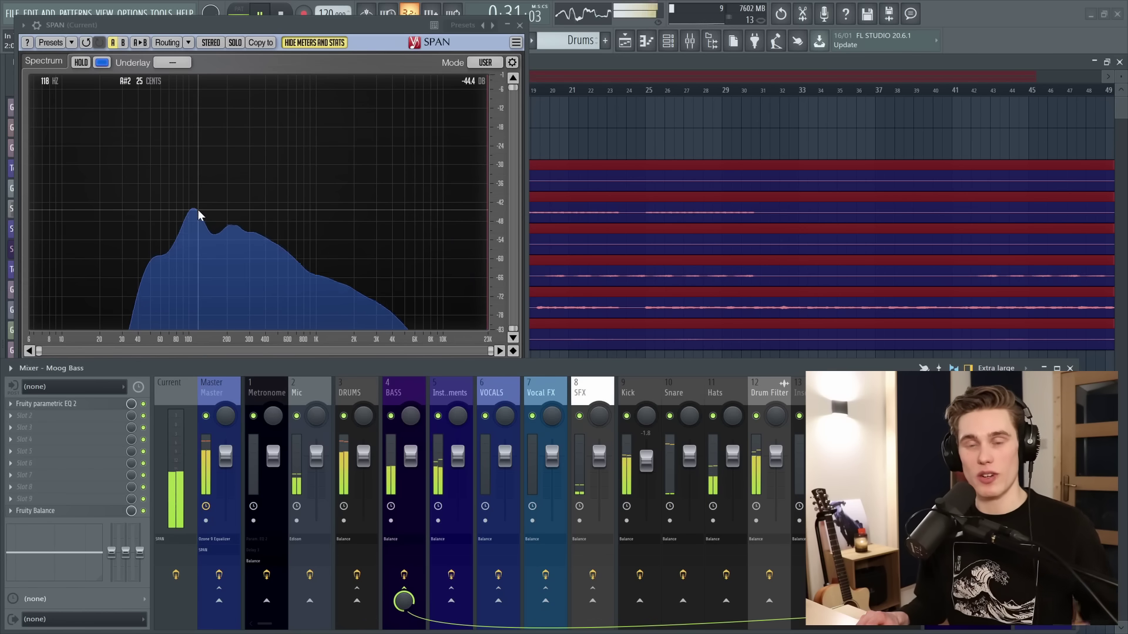
{"action": "key", "text": "space"}
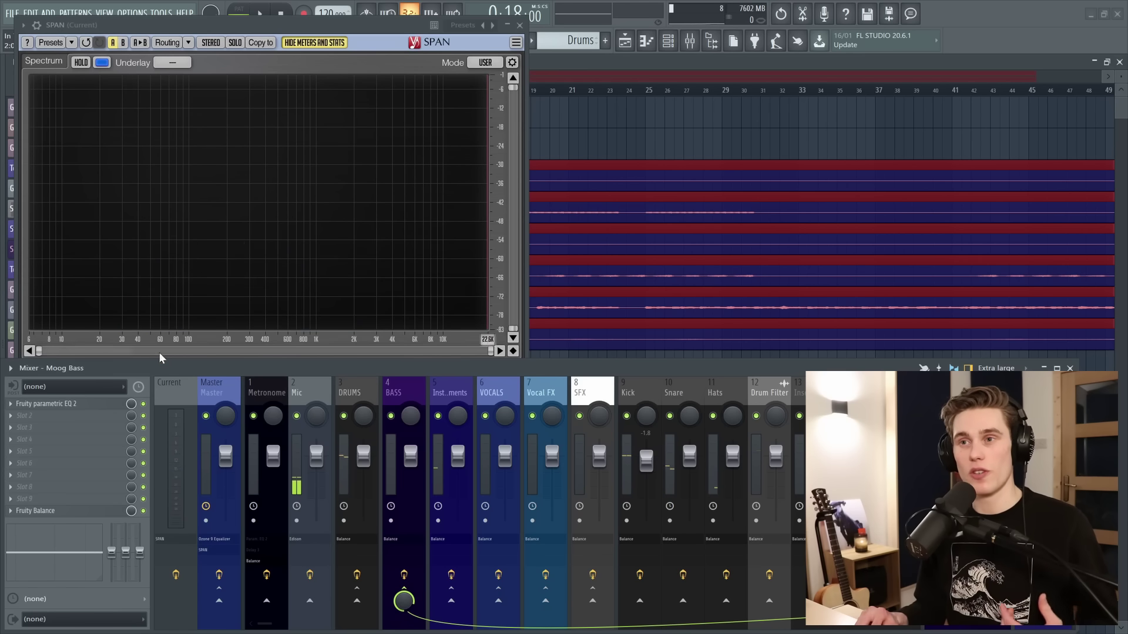
{"action": "left_click", "coordinate": [179, 390]}
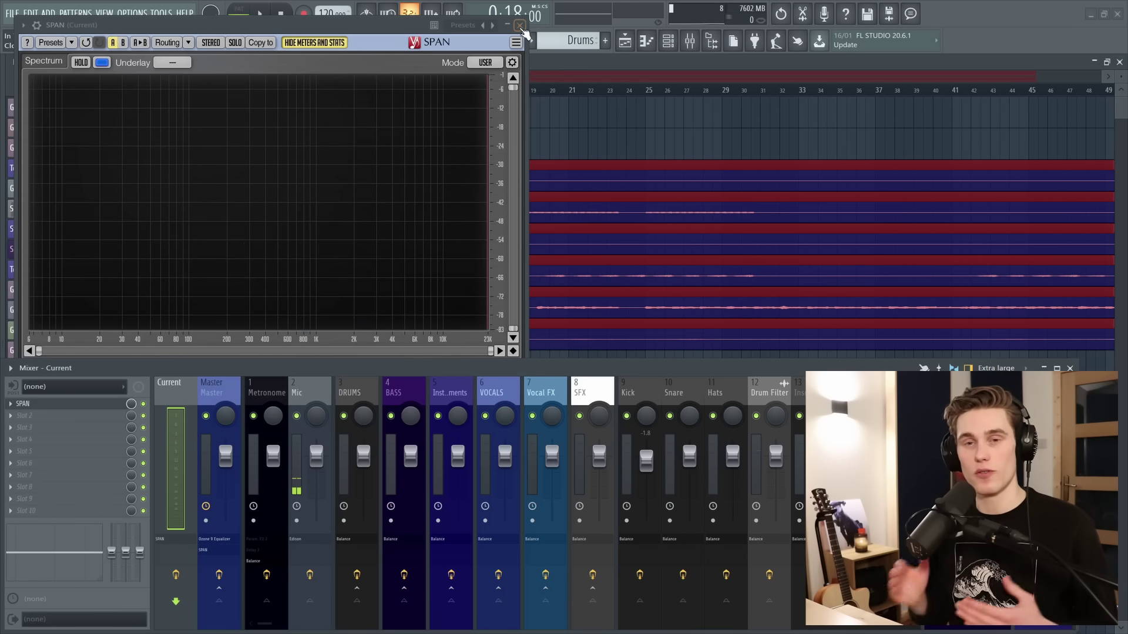